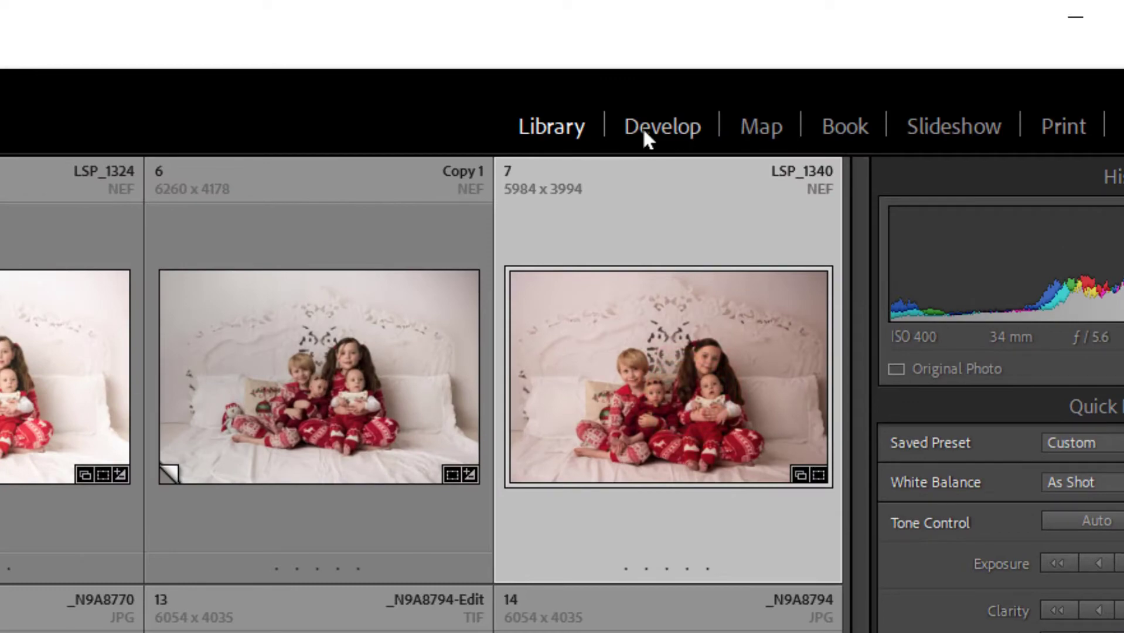
Open the photo LSP_1340 in the Develop module, and minimize Lightroom Classic.
{"action": "left_click", "coordinate": [645, 136]}
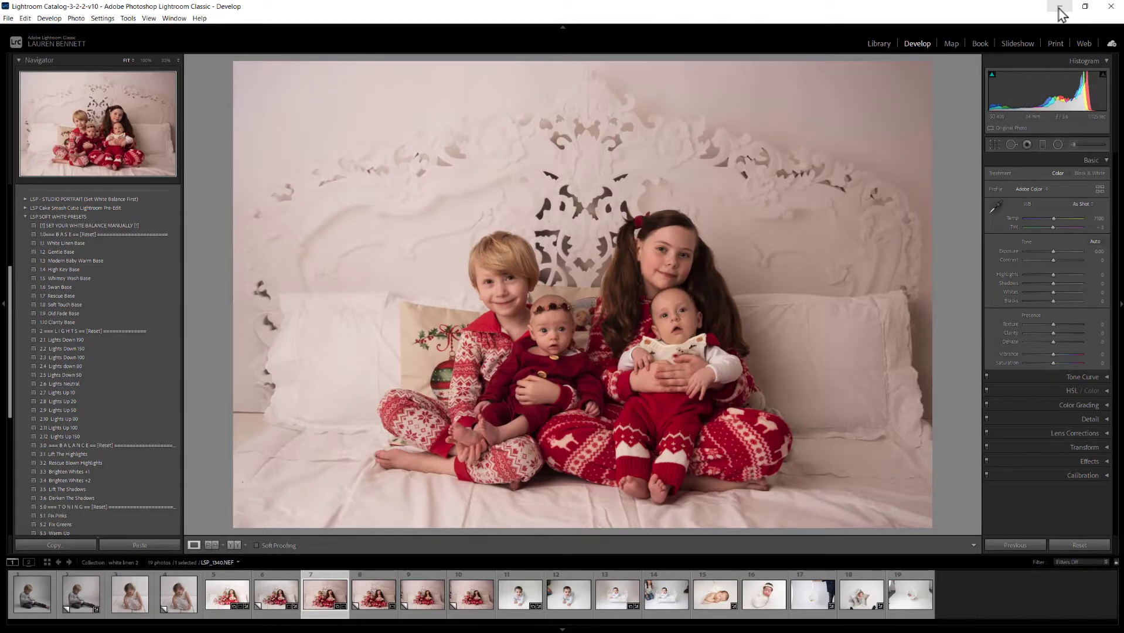
{"action": "left_click", "coordinate": [1063, 11]}
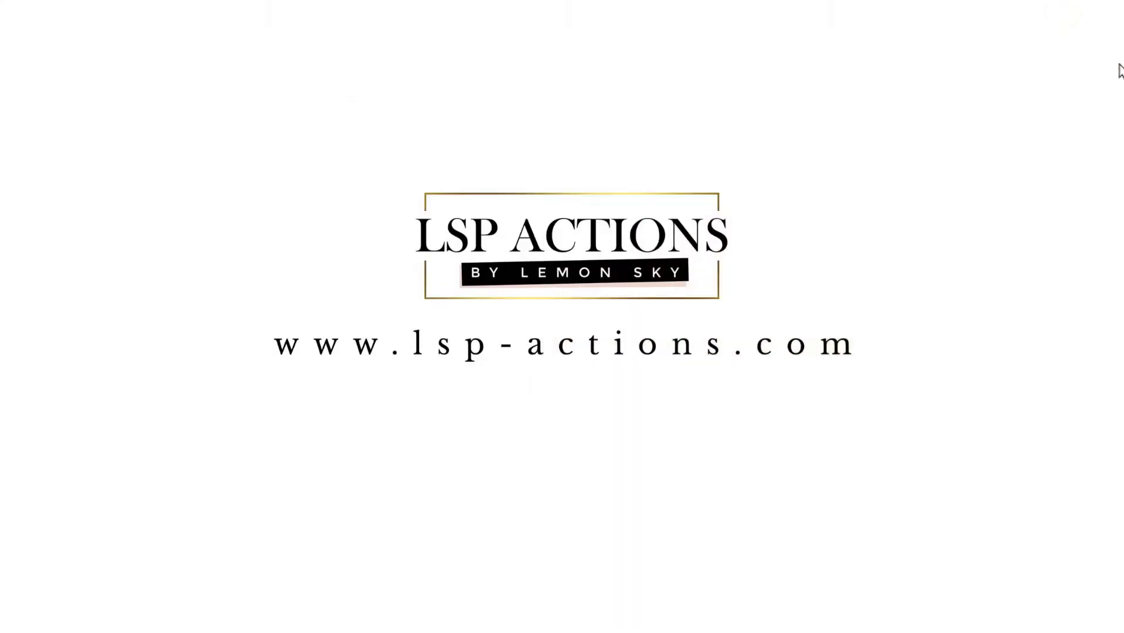
Switch to cloud-based Lightroom and browse the LSP White Linen Presets in the baby photo's editing controls.
{"action": "key", "text": "alt+Tab"}
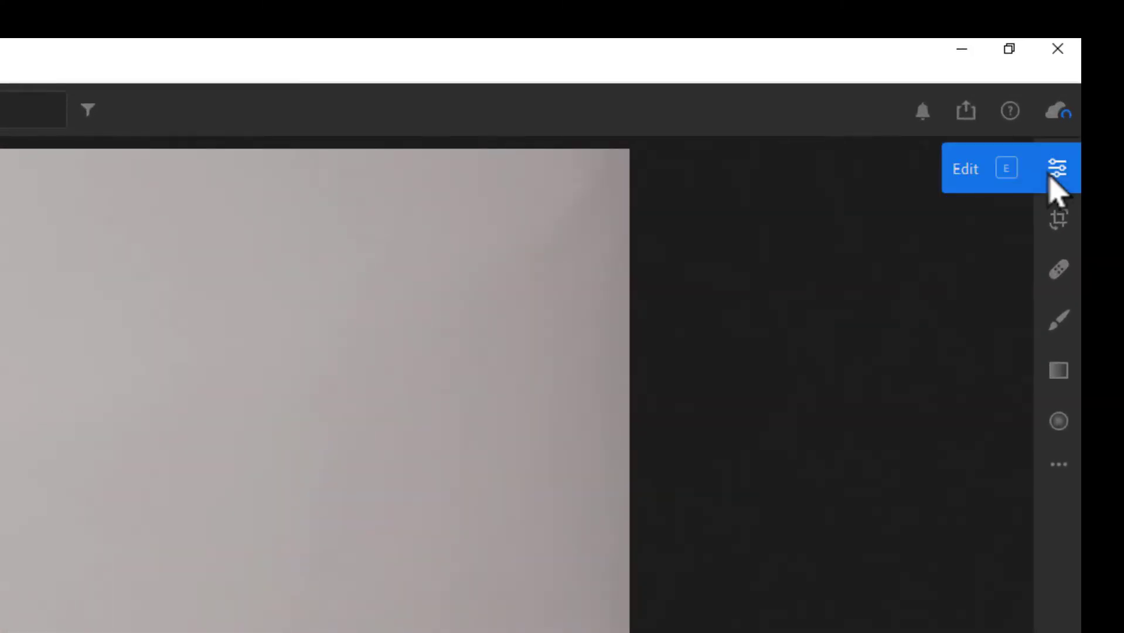
{"action": "left_click", "coordinate": [1050, 178]}
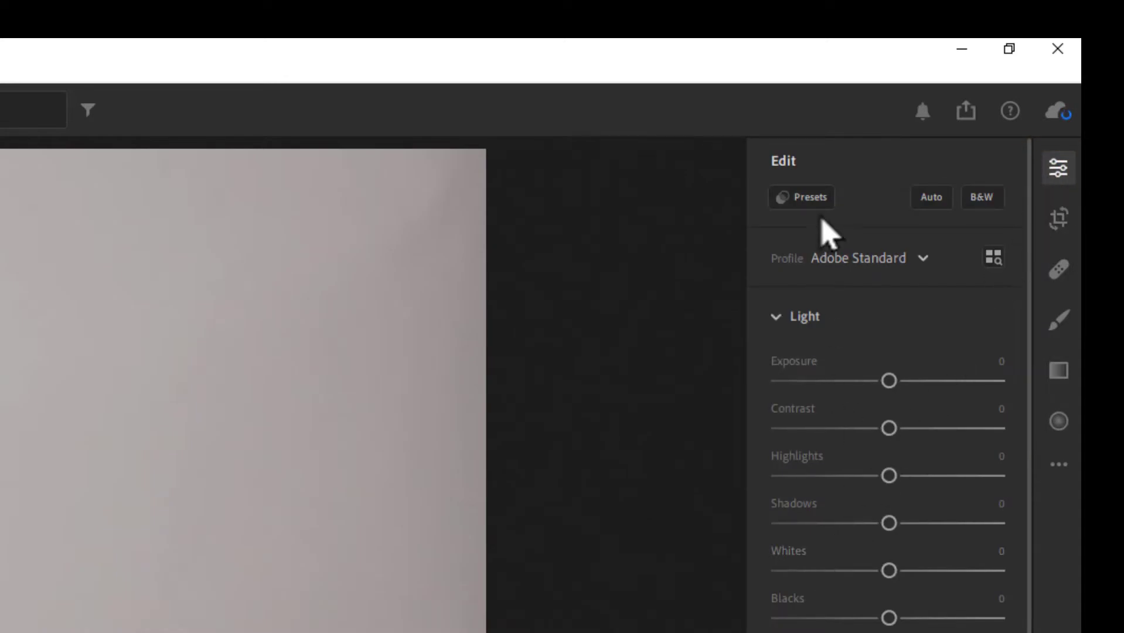
{"action": "mouse_move", "coordinate": [793, 210]}
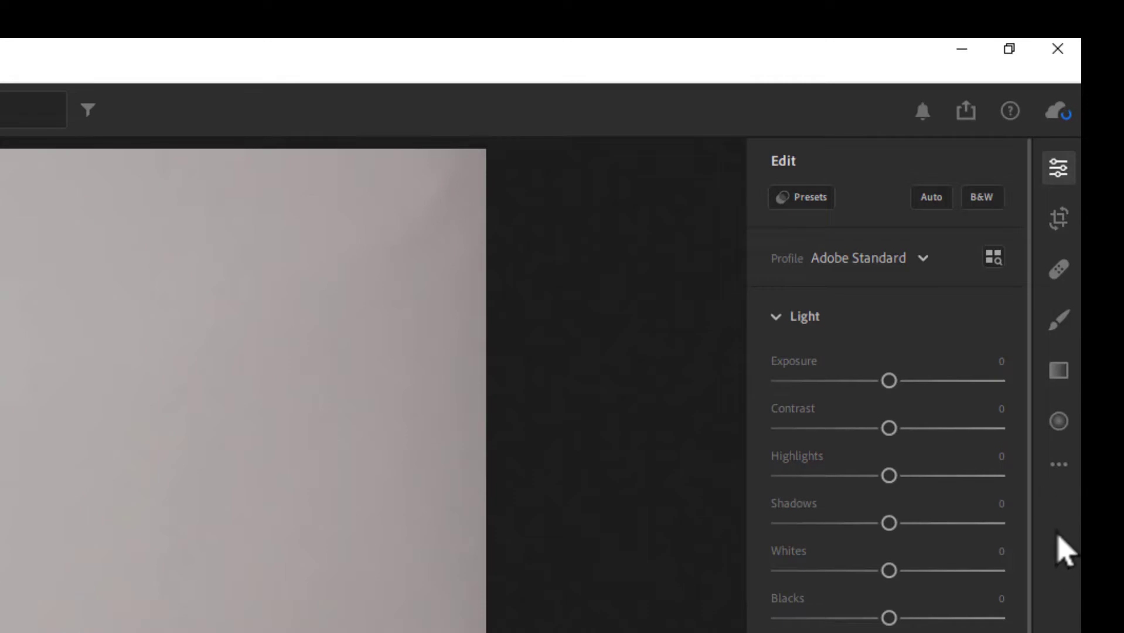
{"action": "left_click", "coordinate": [798, 206]}
{"action": "scroll", "coordinate": [657, 457], "scroll_direction": "up", "scroll_amount": 5}
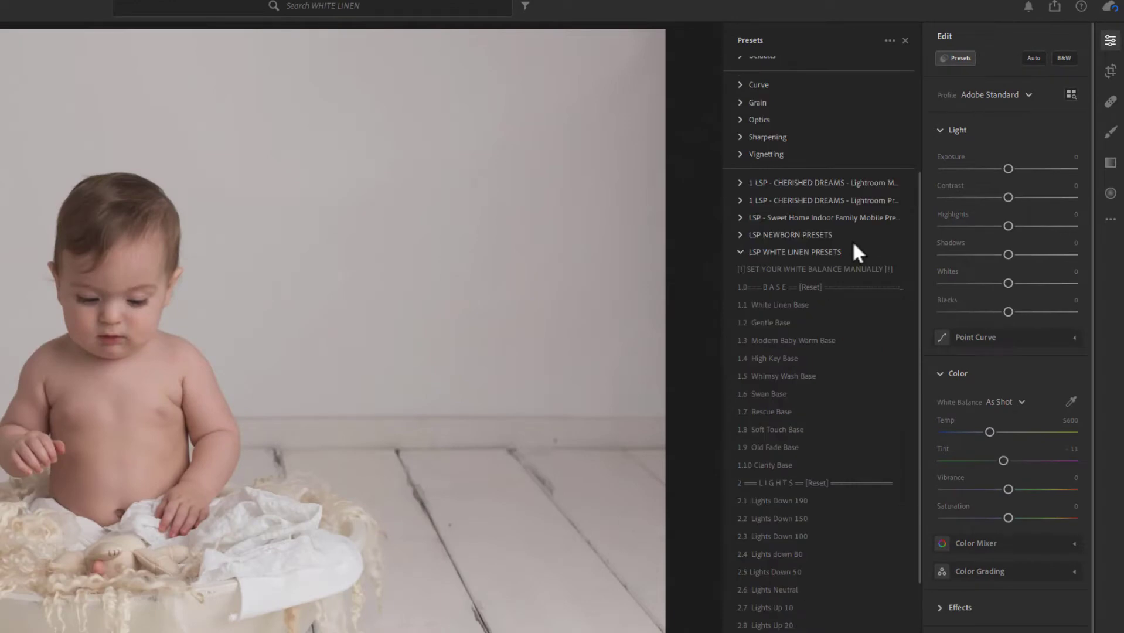
{"action": "scroll", "coordinate": [846, 234], "scroll_direction": "down", "scroll_amount": 3}
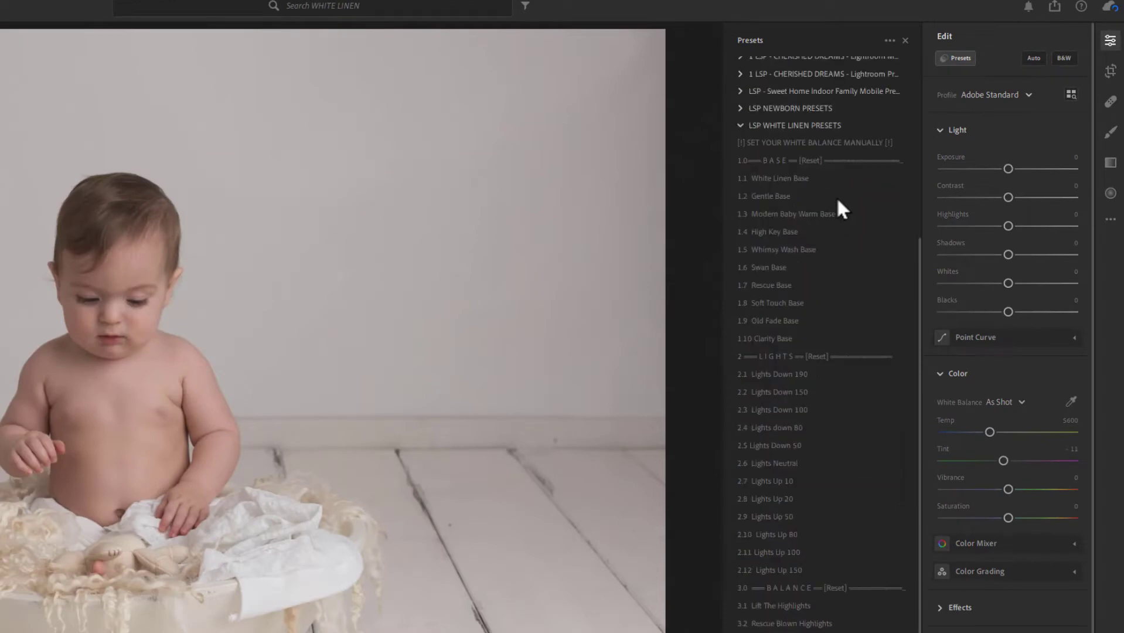
{"action": "scroll", "coordinate": [835, 146], "scroll_direction": "down", "scroll_amount": 3}
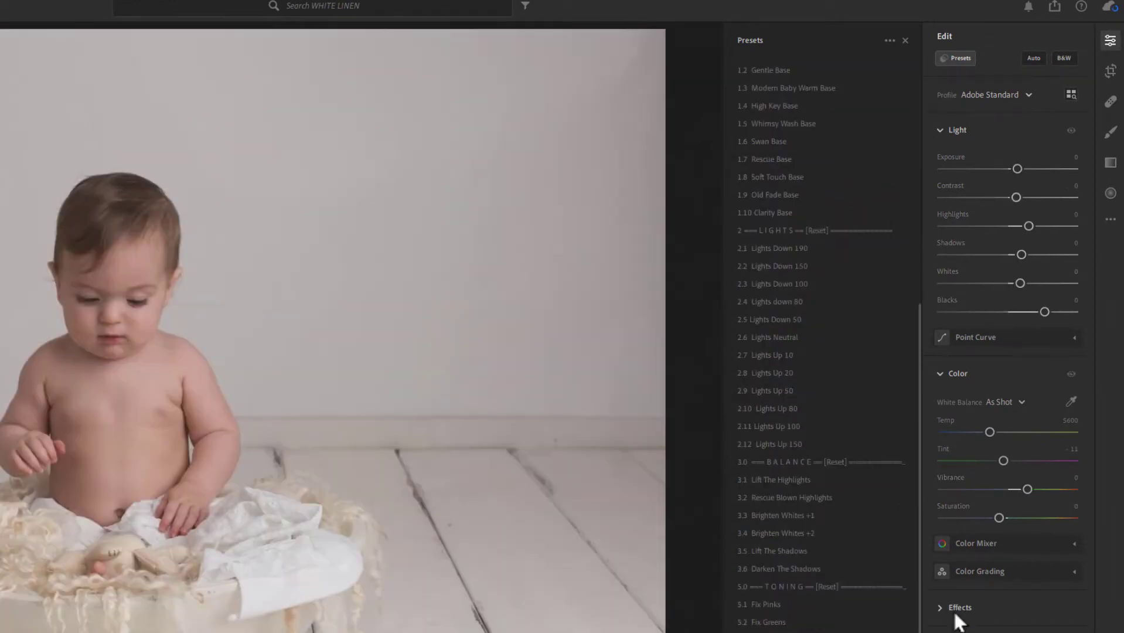
{"action": "left_click_drag", "start_coordinate": [917, 626], "coordinate": [930, 590]}
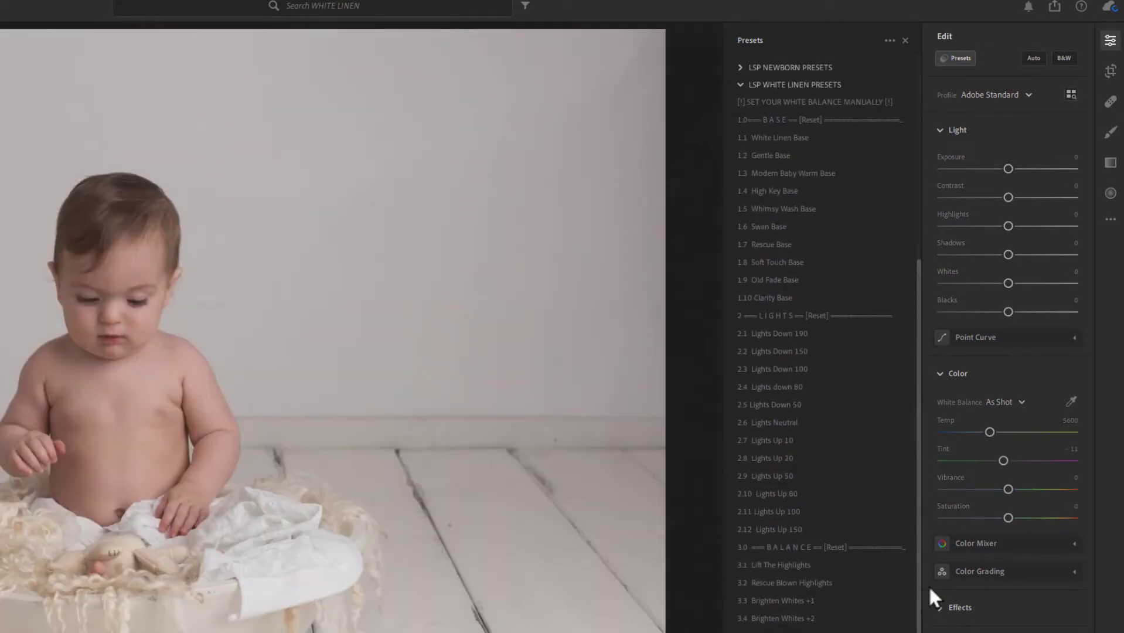
Compare base and lights presets on the baby photo, including 2.6 Lights Neutral, and apply 1.8 Soft Touch Base.
{"action": "left_click", "coordinate": [817, 190]}
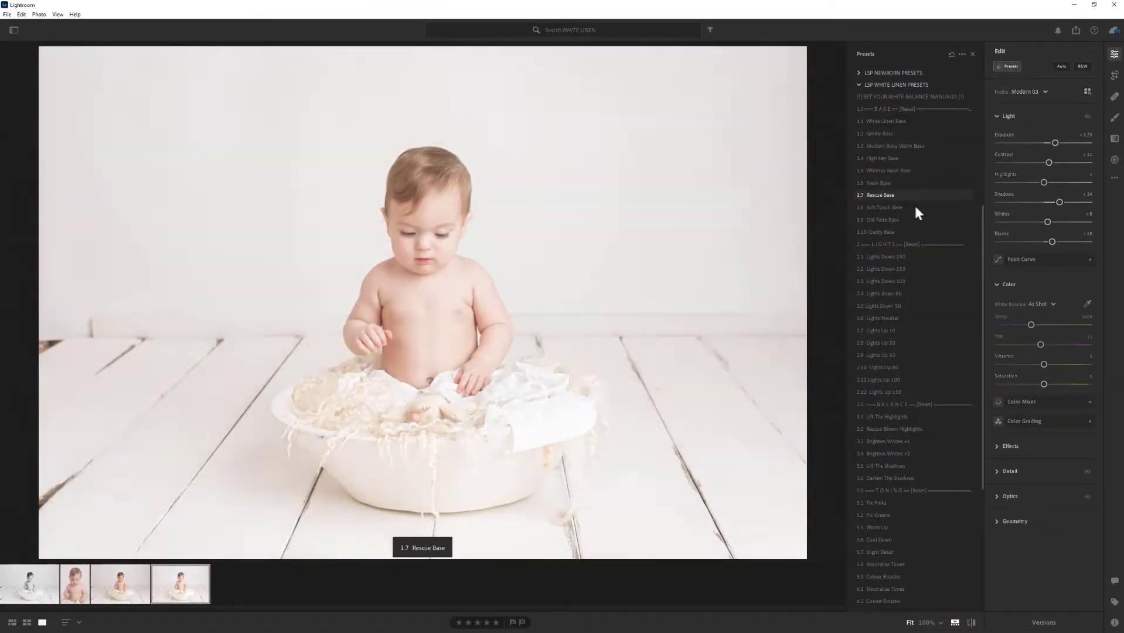
{"action": "left_click", "coordinate": [913, 207]}
{"action": "left_click", "coordinate": [913, 318]}
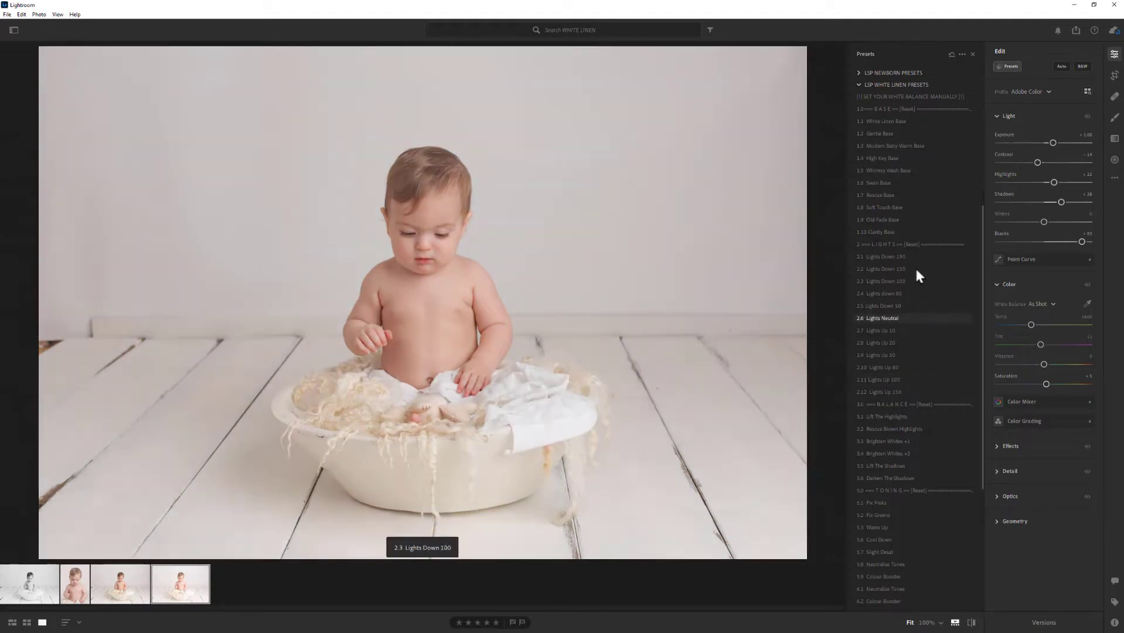
{"action": "left_click", "coordinate": [911, 208]}
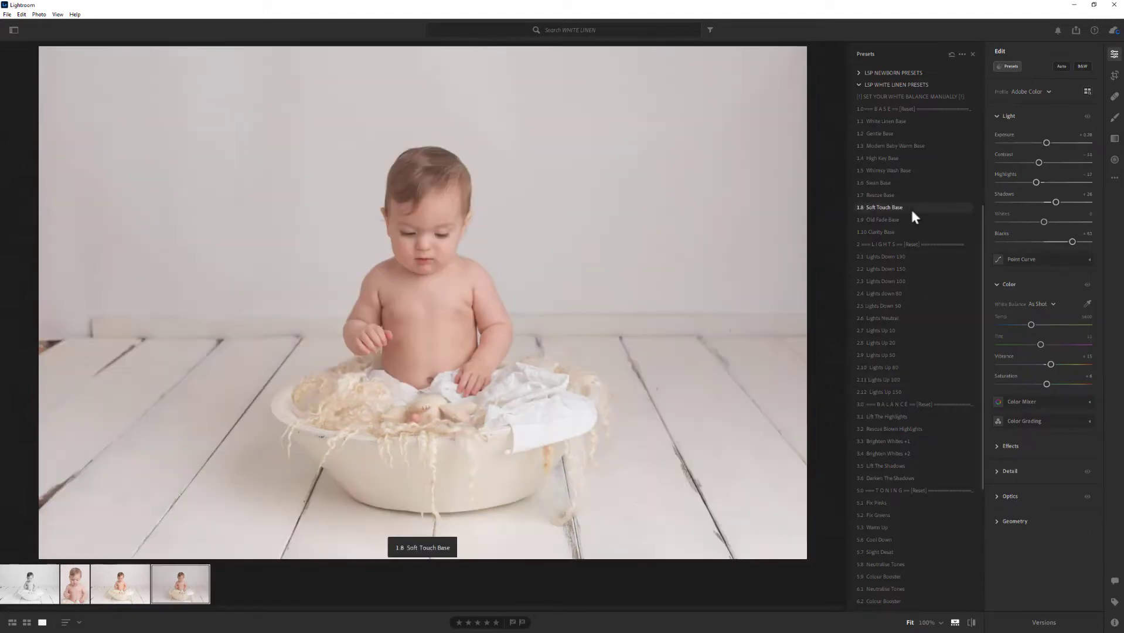
{"action": "left_click", "coordinate": [910, 208]}
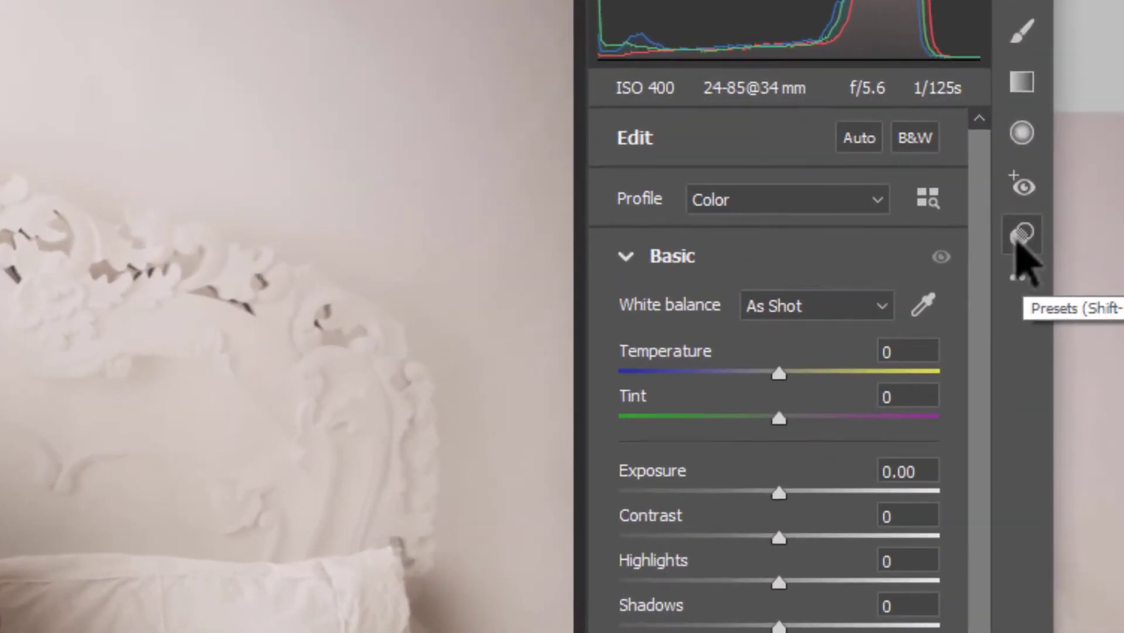
In Camera Raw, apply the 1.8 Soft Touch Base preset to LSP_1324.NEF and raise its Contrast slightly.
{"action": "left_click", "coordinate": [1020, 237]}
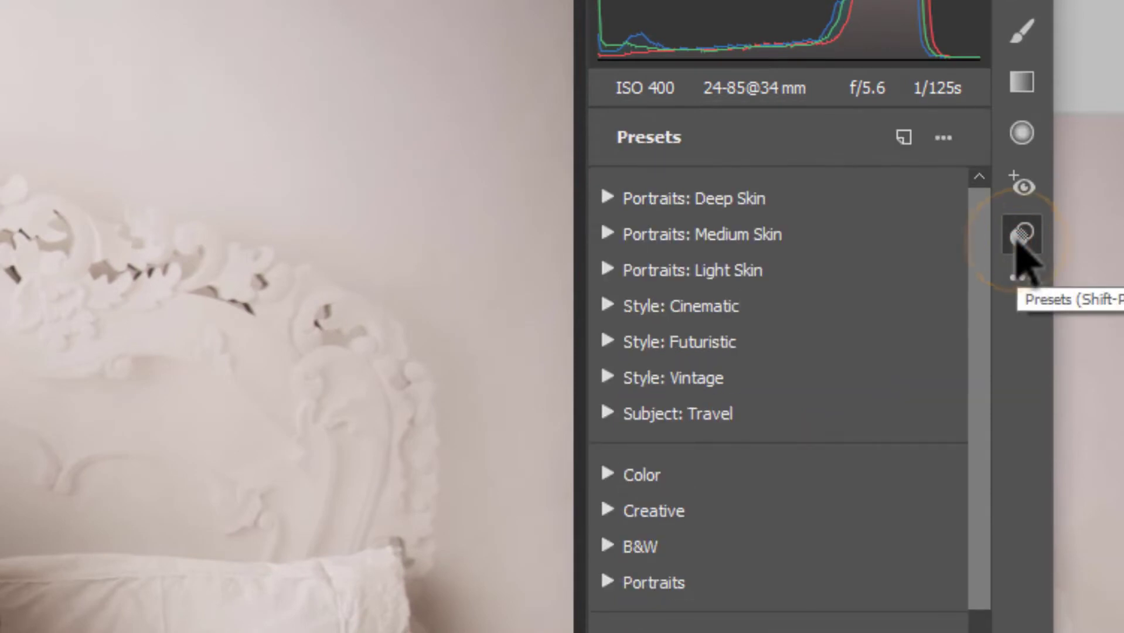
{"action": "left_click_drag", "start_coordinate": [976, 353], "coordinate": [979, 632]}
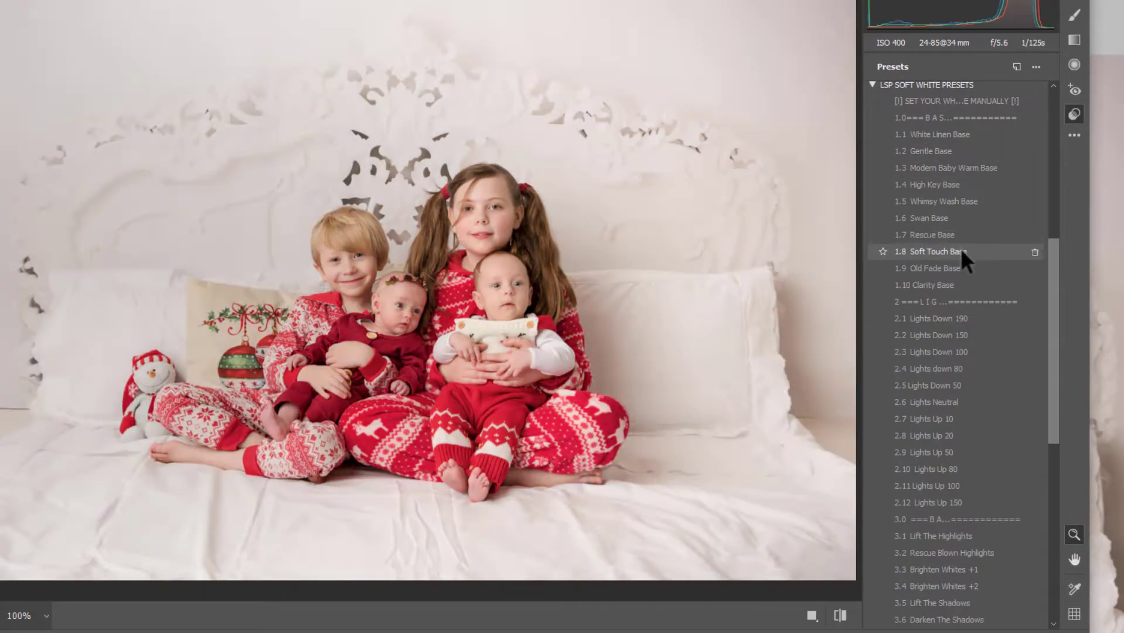
{"action": "left_click", "coordinate": [961, 251]}
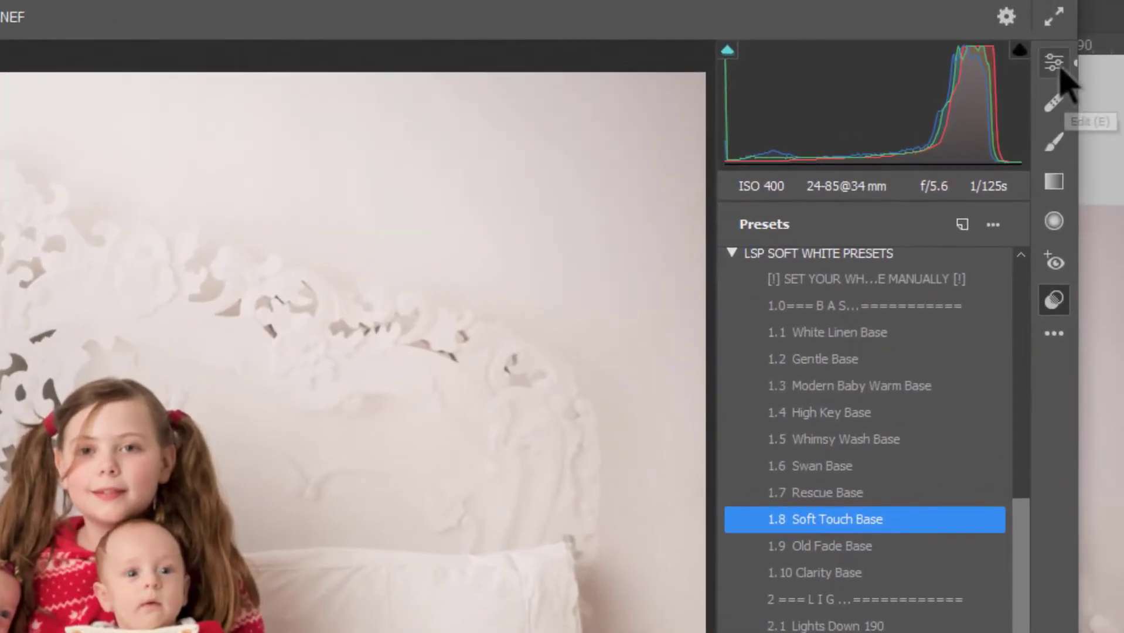
{"action": "left_click", "coordinate": [1064, 75]}
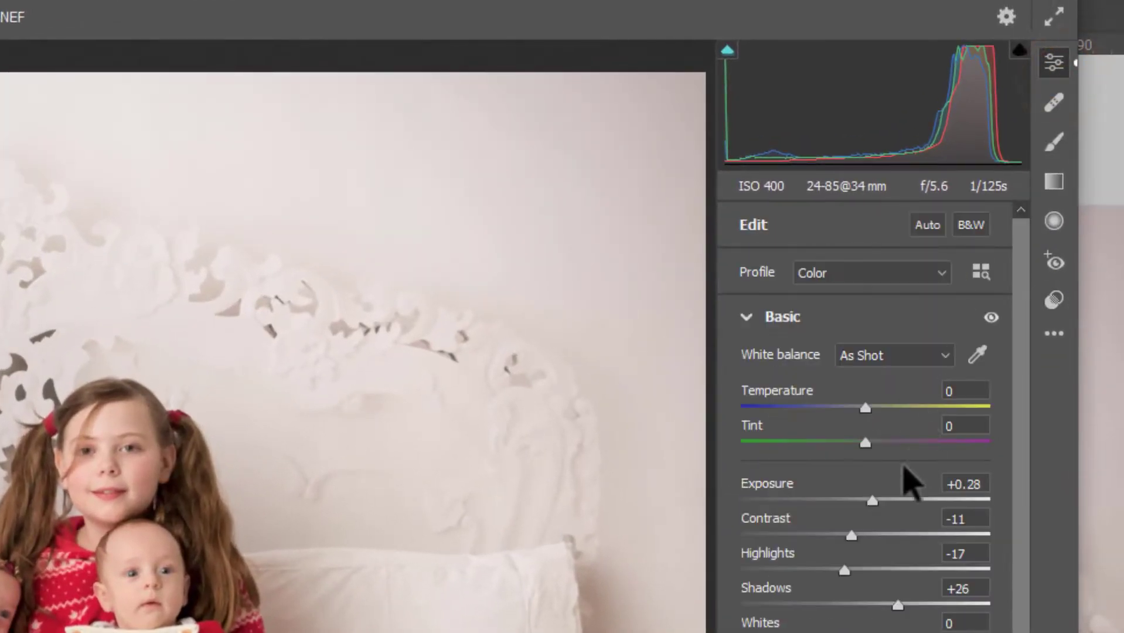
{"action": "left_click_drag", "start_coordinate": [851, 535], "coordinate": [856, 536]}
Load the 3 Lift & Lighten adjustment brush and paint over the wall and upper headboard beside the children.
{"action": "left_click", "coordinate": [1055, 152]}
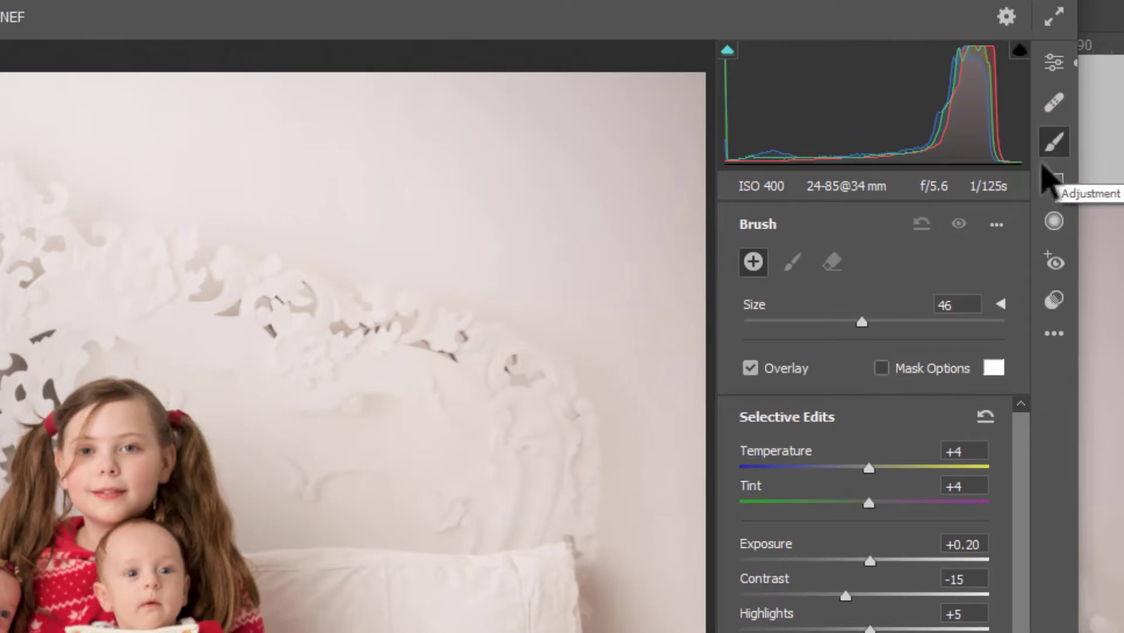
{"action": "left_click", "coordinate": [995, 230]}
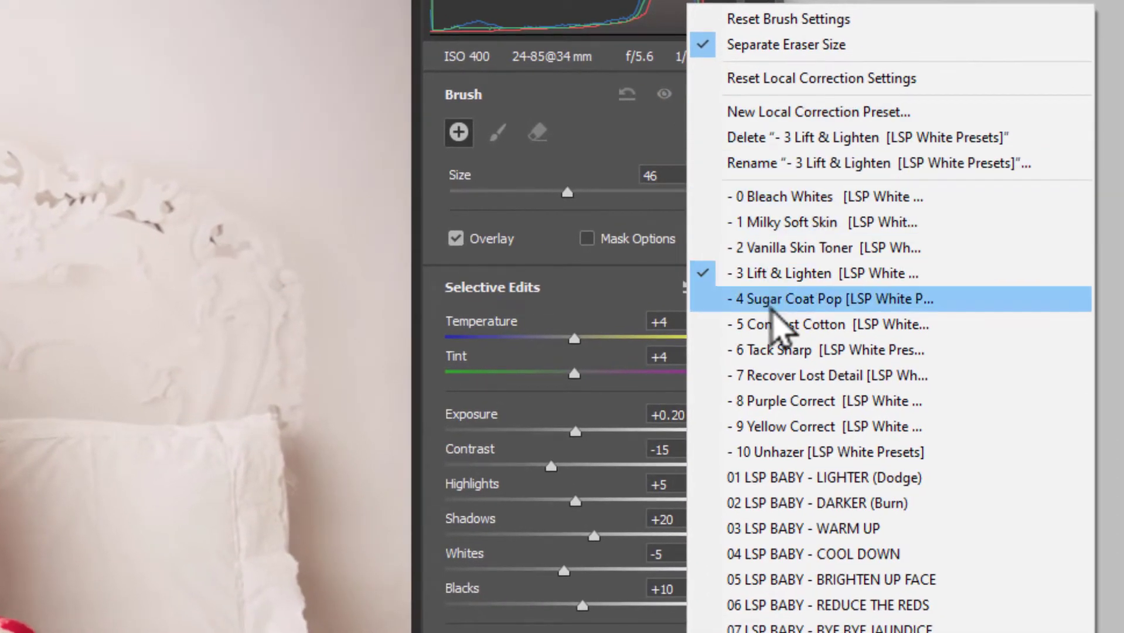
{"action": "left_click", "coordinate": [755, 274]}
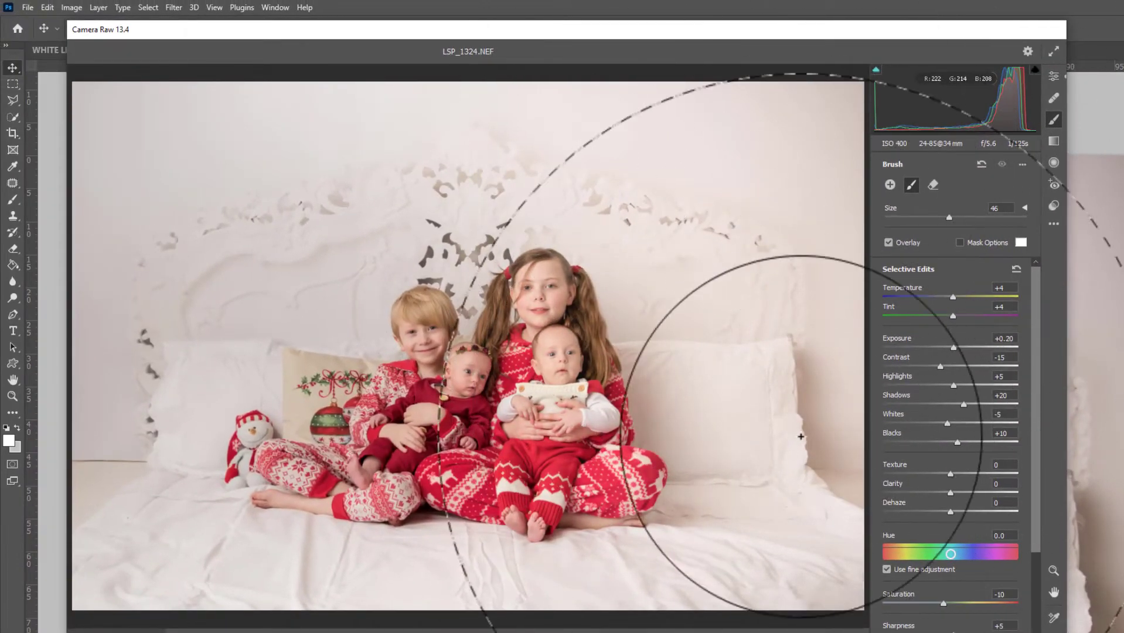
{"action": "mouse_move", "coordinate": [765, 281]}
{"action": "left_mouse_down"}
{"action": "mouse_move", "coordinate": [793, 431]}
{"action": "mouse_move", "coordinate": [815, 200]}
{"action": "left_mouse_up"}
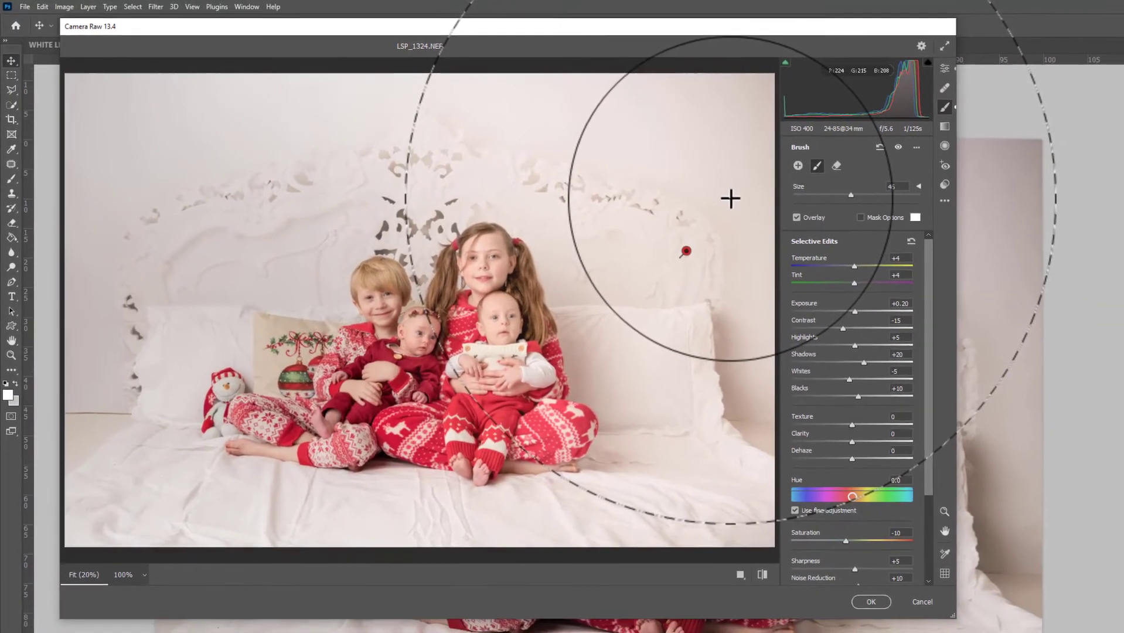
{"action": "left_click", "coordinate": [919, 632]}
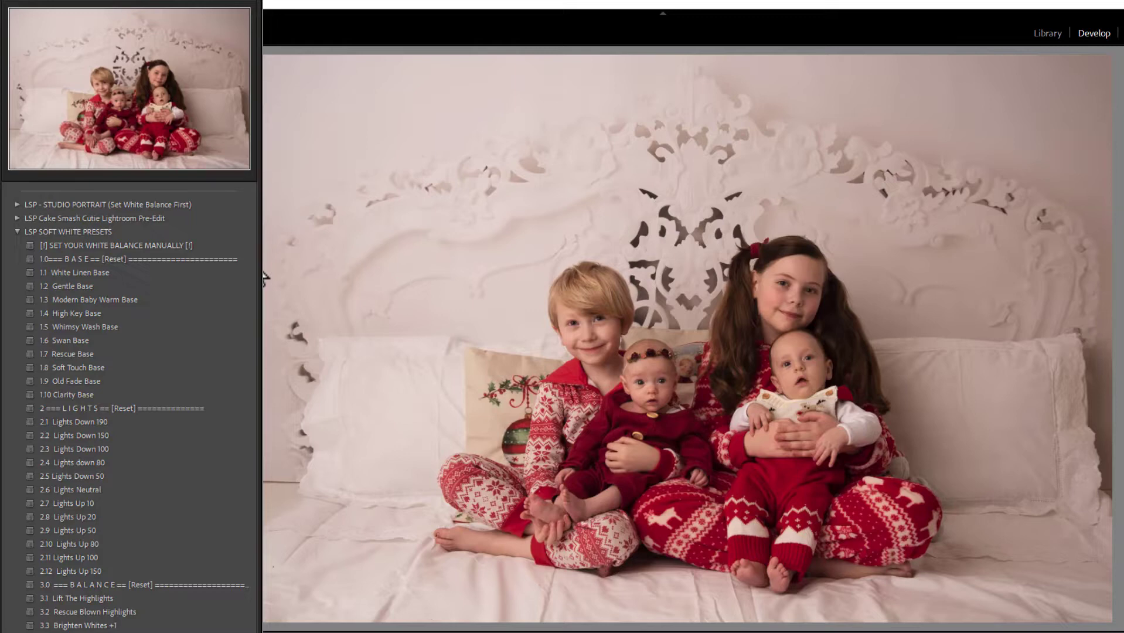
Return to Lightroom Classic, try sampling the white balance from the children's red clothing, and undo it.
{"action": "key", "text": "shift+Tab"}
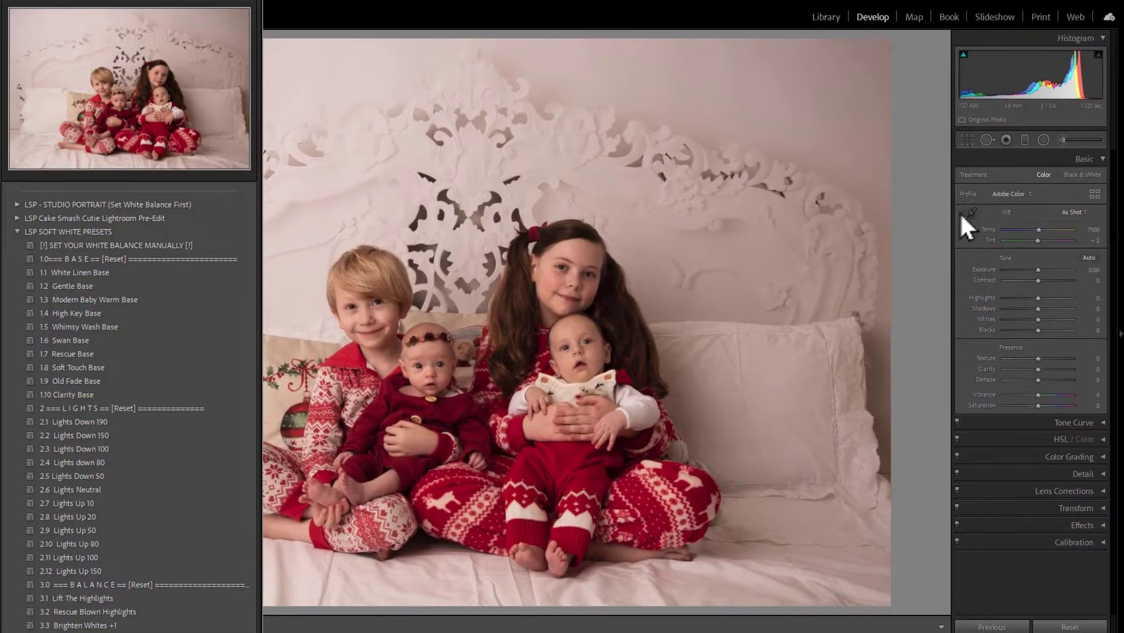
{"action": "left_click", "coordinate": [968, 214]}
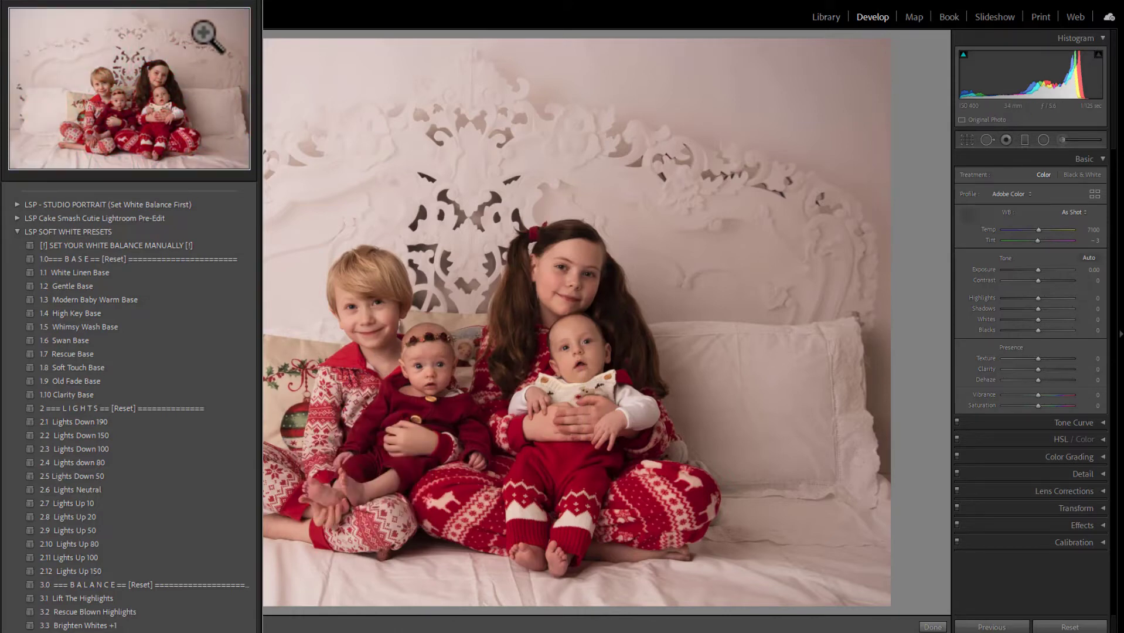
{"action": "left_click", "coordinate": [400, 414]}
{"action": "key", "text": "ctrl+z"}
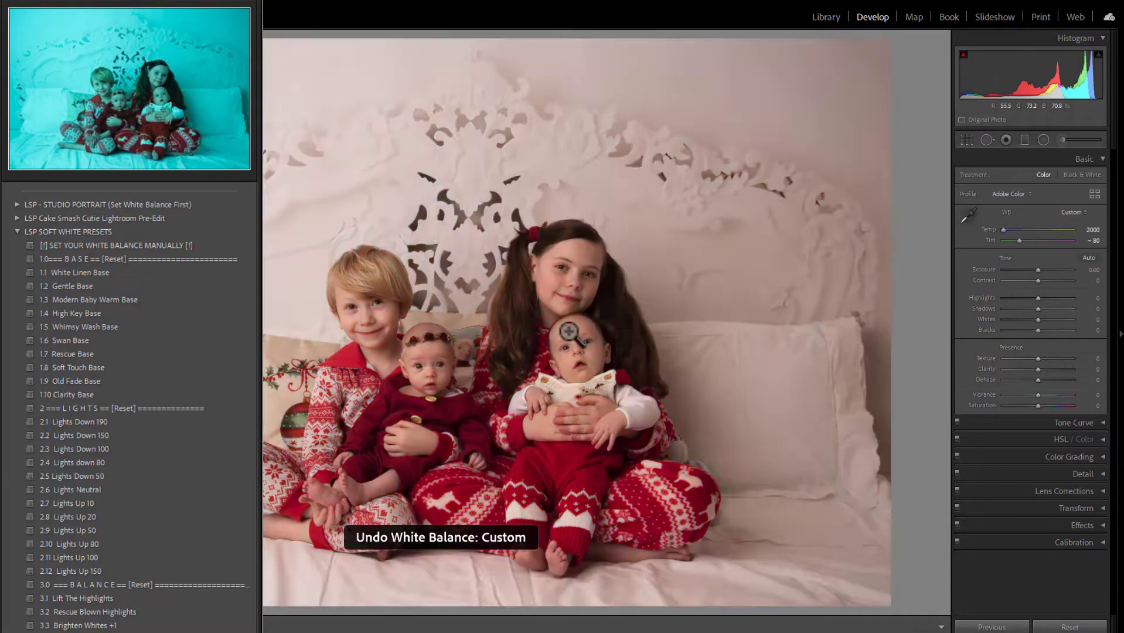
Sample the white balance from the edge of the white headboard and warm the Temp to 6385.
{"action": "left_click", "coordinate": [971, 221]}
{"action": "left_click", "coordinate": [301, 252]}
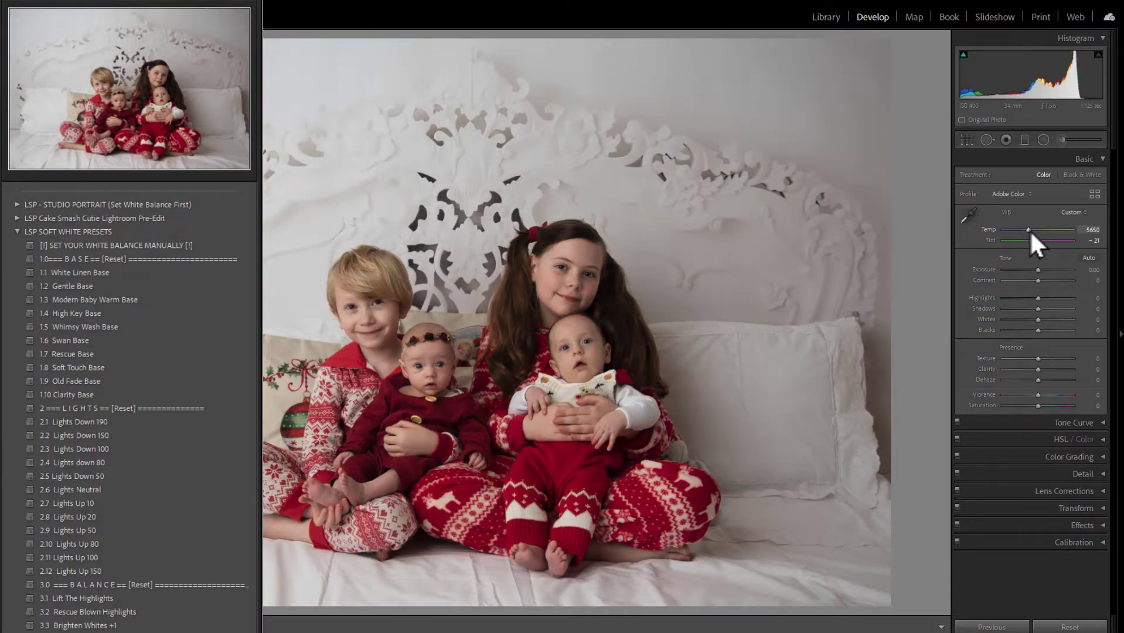
{"action": "left_click_drag", "start_coordinate": [1027, 229], "coordinate": [1032, 227]}
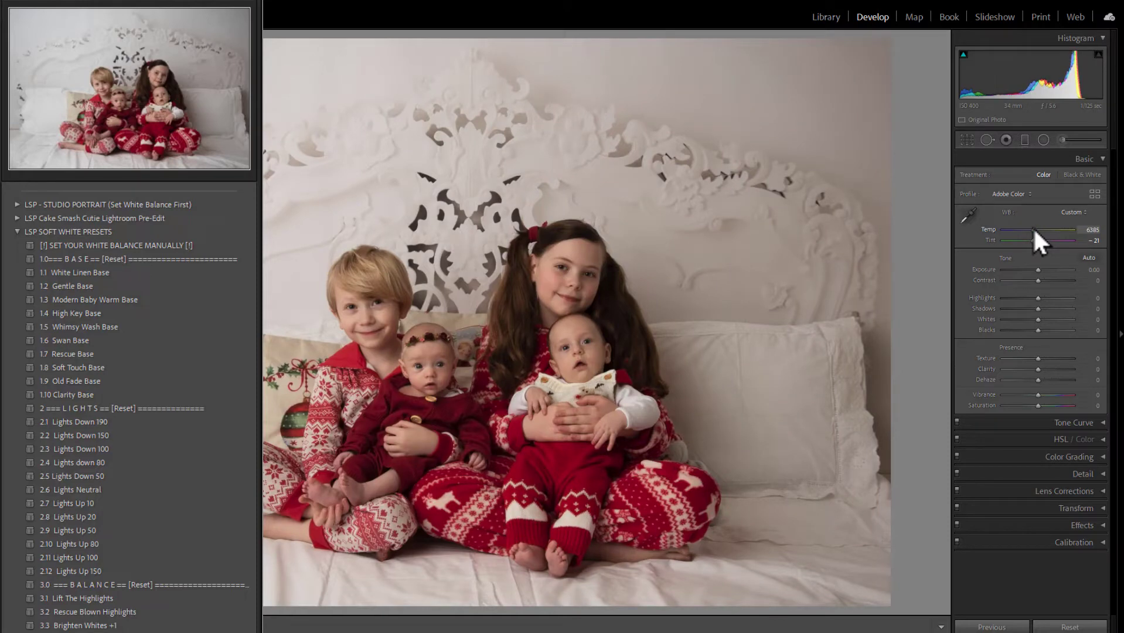
{"action": "left_click", "coordinate": [743, 296]}
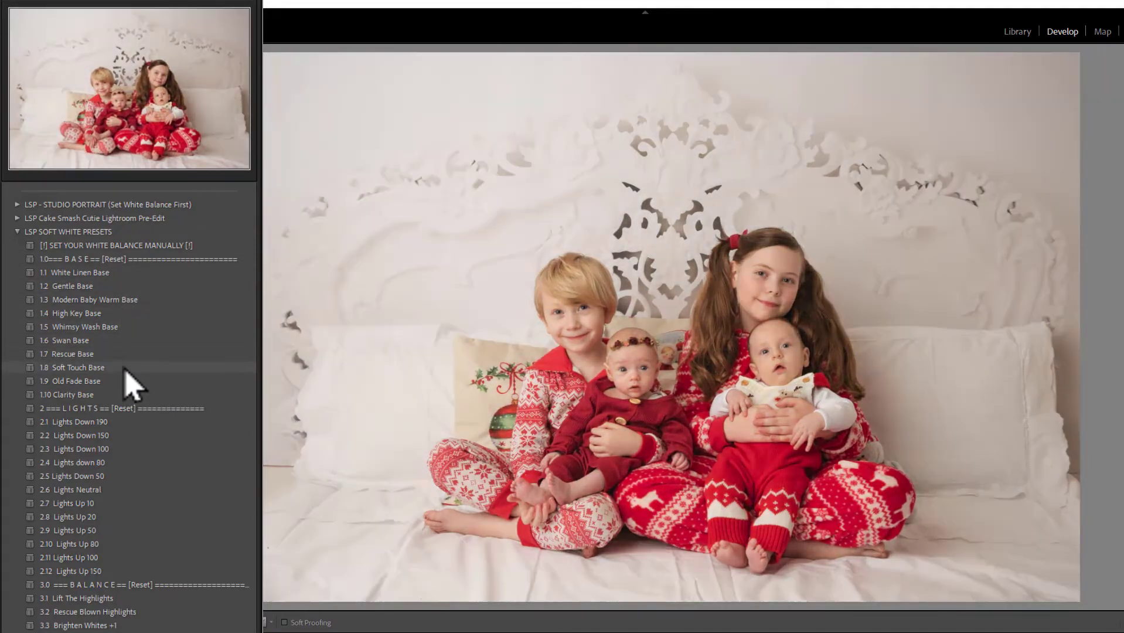
Apply the 1.8 Soft Touch Base preset and set Whites to -8, Blacks to +69 and Contrast to -12.
{"action": "left_click", "coordinate": [124, 368]}
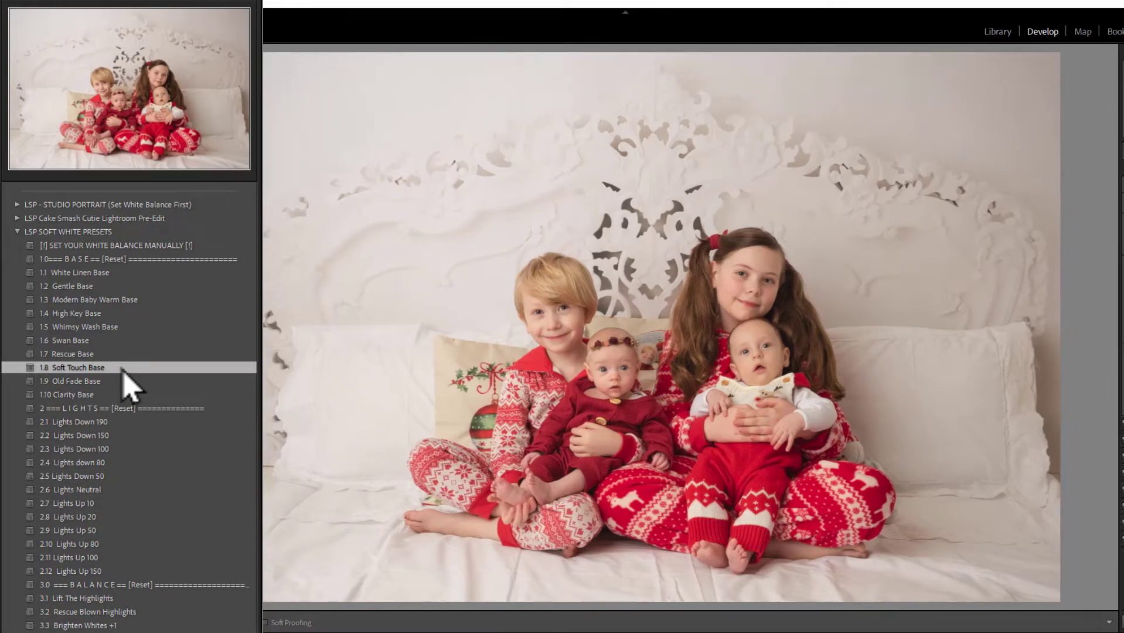
{"action": "key", "text": "F8"}
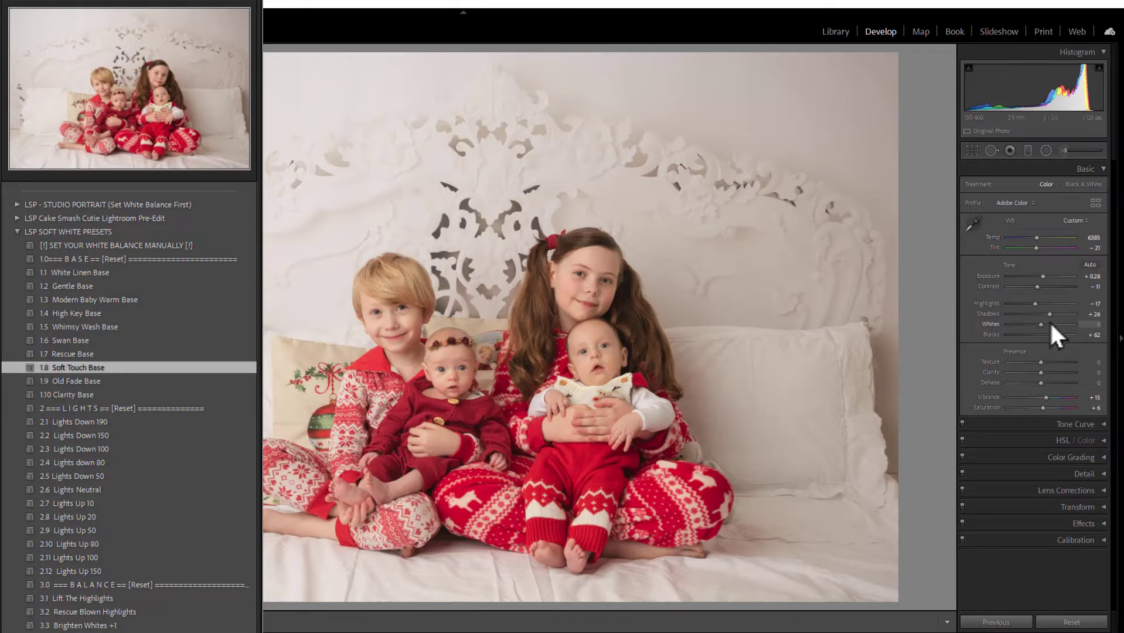
{"action": "left_click_drag", "start_coordinate": [1041, 323], "coordinate": [1061, 335]}
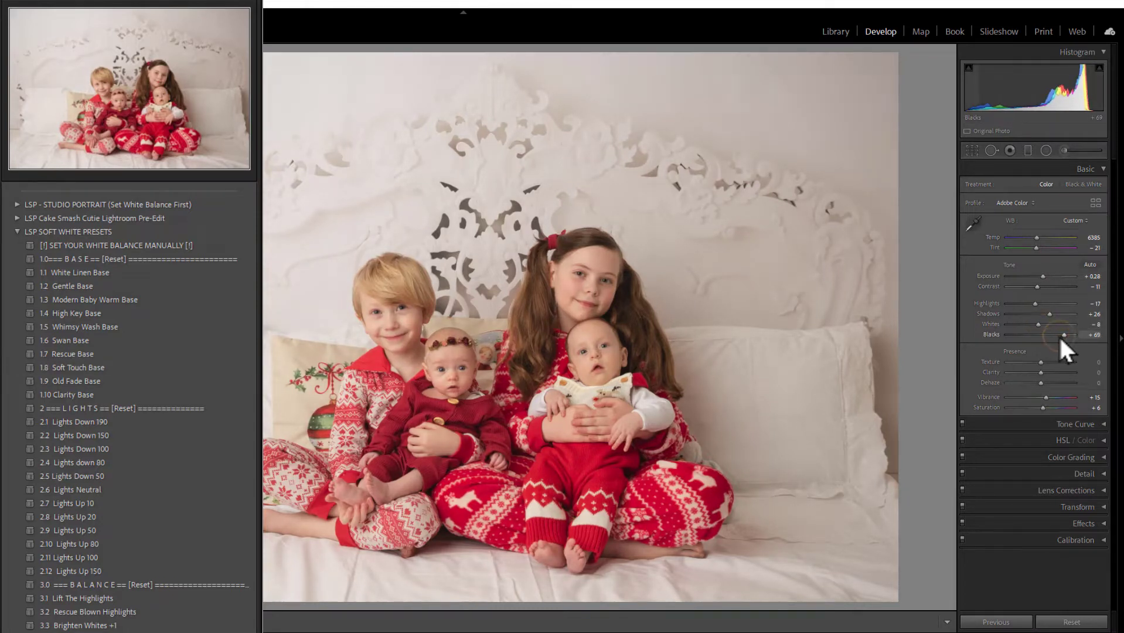
{"action": "left_click_drag", "start_coordinate": [1035, 286], "coordinate": [1035, 286]}
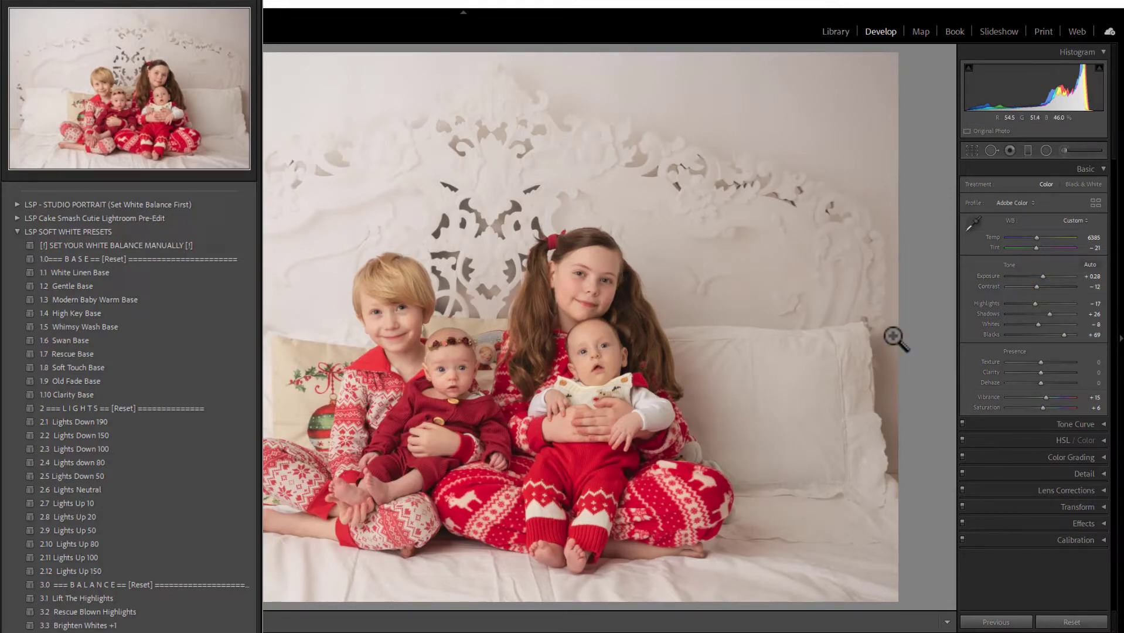
Brighten the photo with the 2.9 Lights Up 50 preset.
{"action": "scroll", "coordinate": [3, 439], "scroll_direction": "down", "scroll_amount": 3}
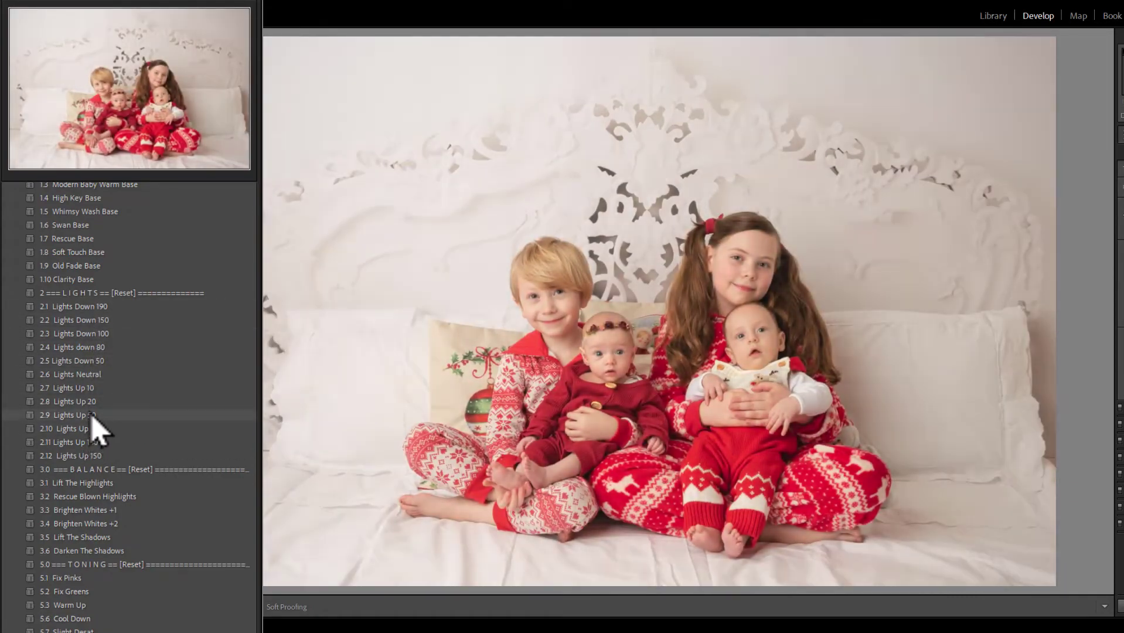
{"action": "left_click", "coordinate": [94, 415]}
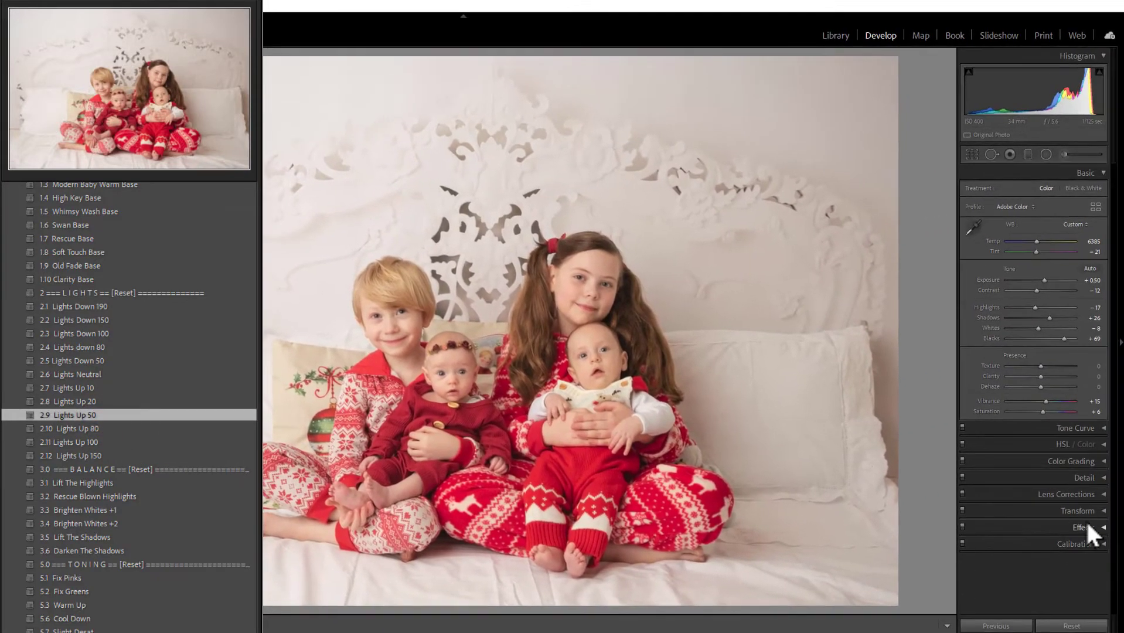
Check in the lens corrections that Remove Chromatic Aberration and Enable Profile Corrections are enabled.
{"action": "left_click", "coordinate": [1101, 493]}
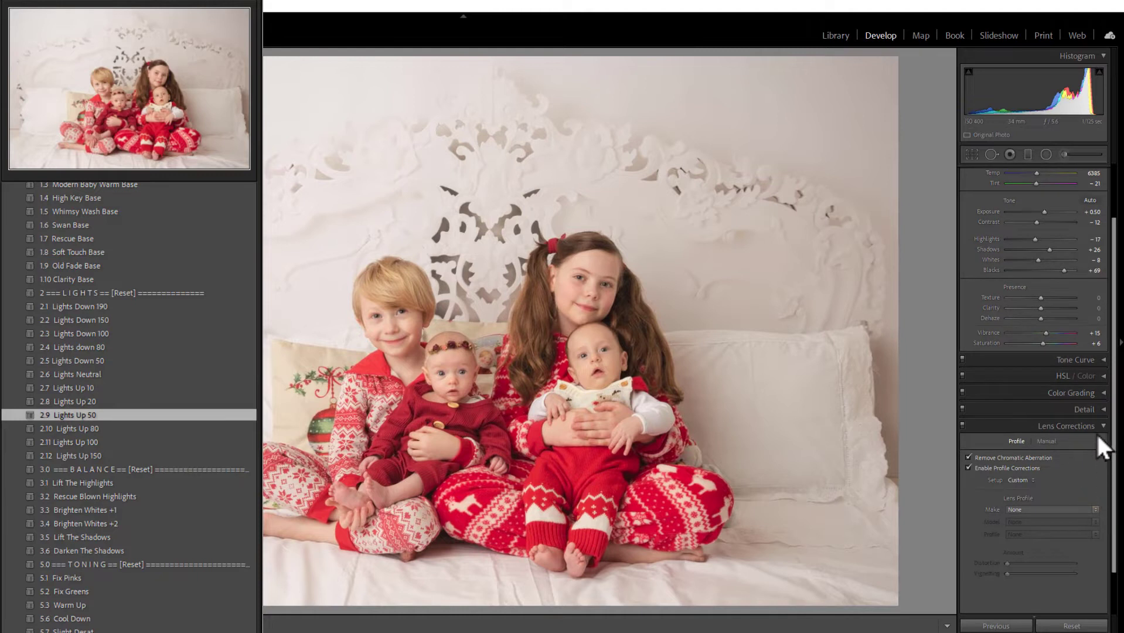
{"action": "left_click", "coordinate": [1004, 459]}
{"action": "left_click", "coordinate": [994, 469]}
{"action": "left_click", "coordinate": [975, 468]}
{"action": "left_click", "coordinate": [976, 458]}
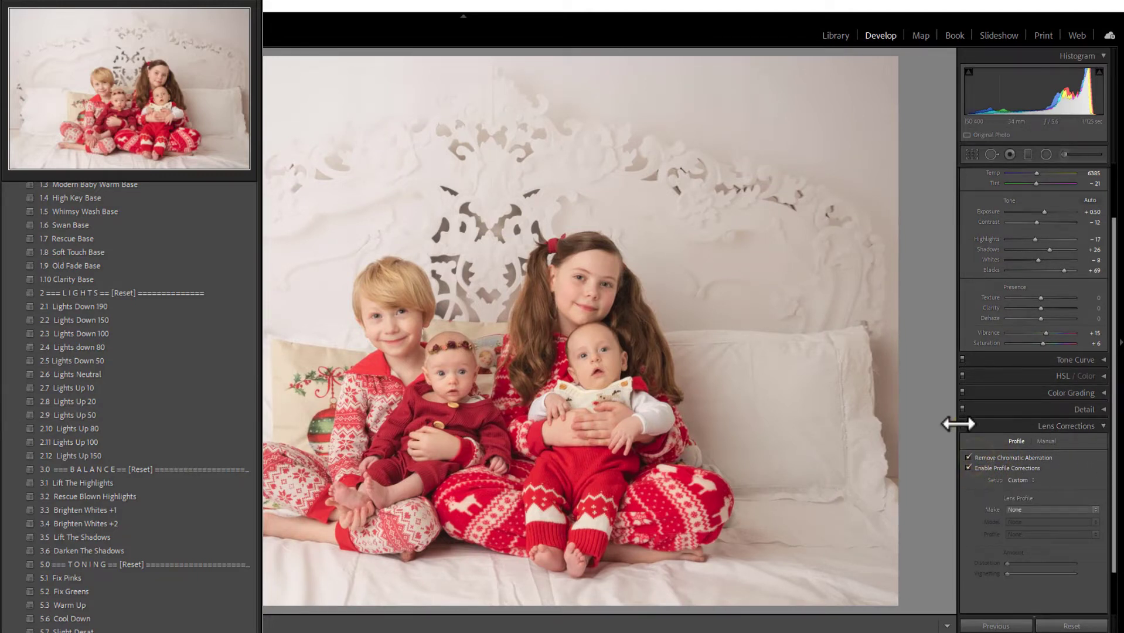
{"action": "left_click", "coordinate": [1016, 507]}
{"action": "left_click", "coordinate": [1070, 461]}
{"action": "left_click", "coordinate": [1101, 426]}
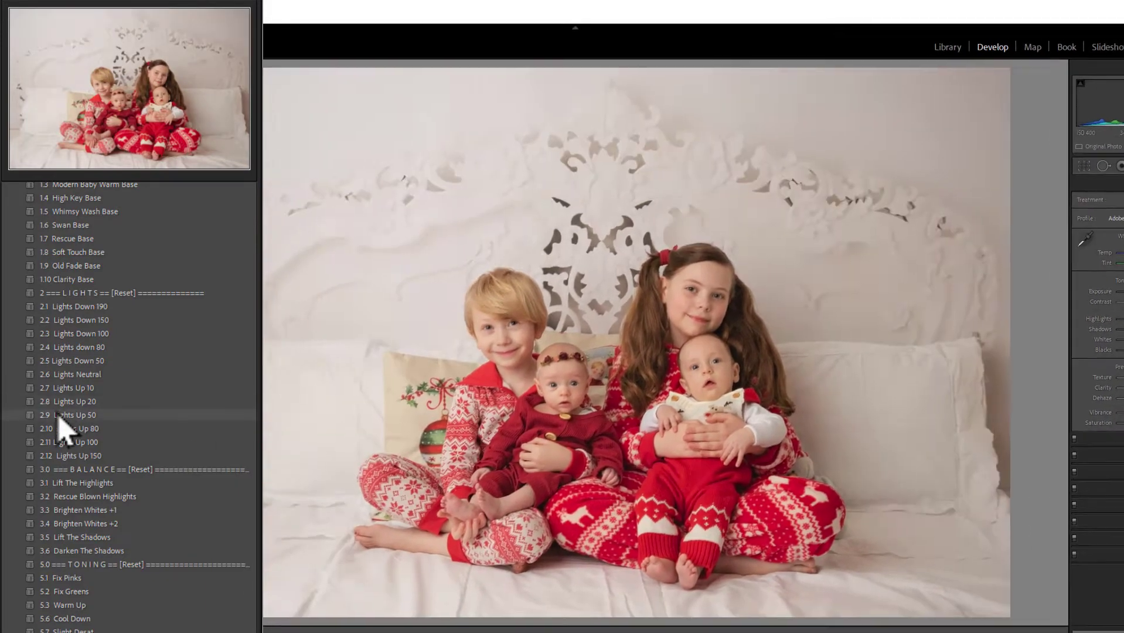
Apply the 3.5 Lift The Shadows and 3.2 Rescue Blown Highlights presets and raise the Contrast slightly.
{"action": "scroll", "coordinate": [6, 451], "scroll_direction": "down", "scroll_amount": 5}
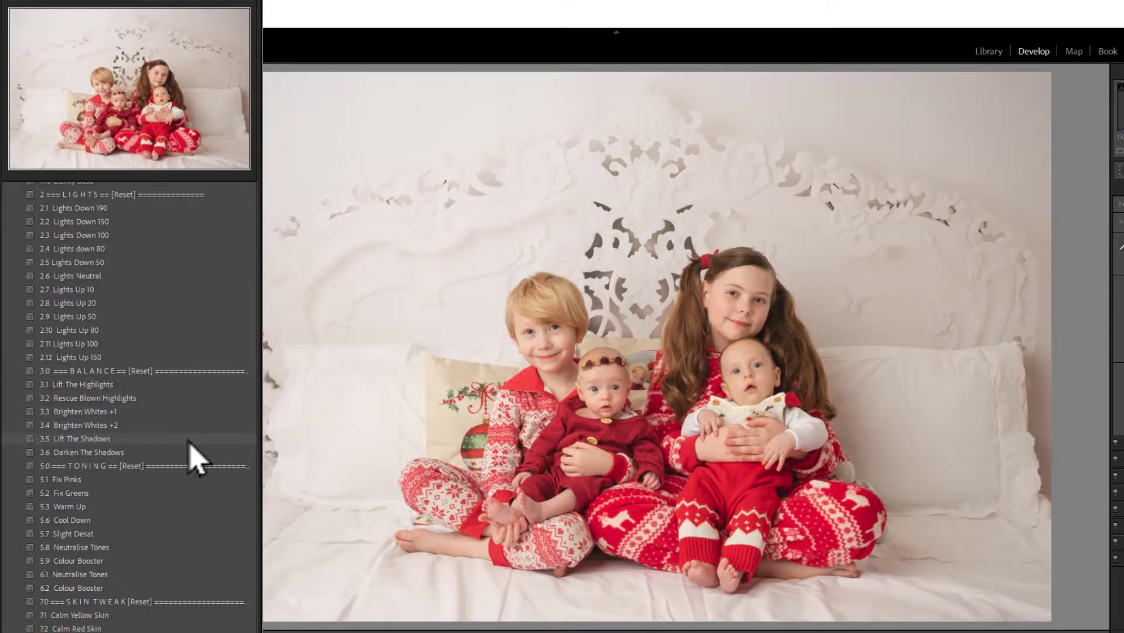
{"action": "left_click", "coordinate": [188, 439]}
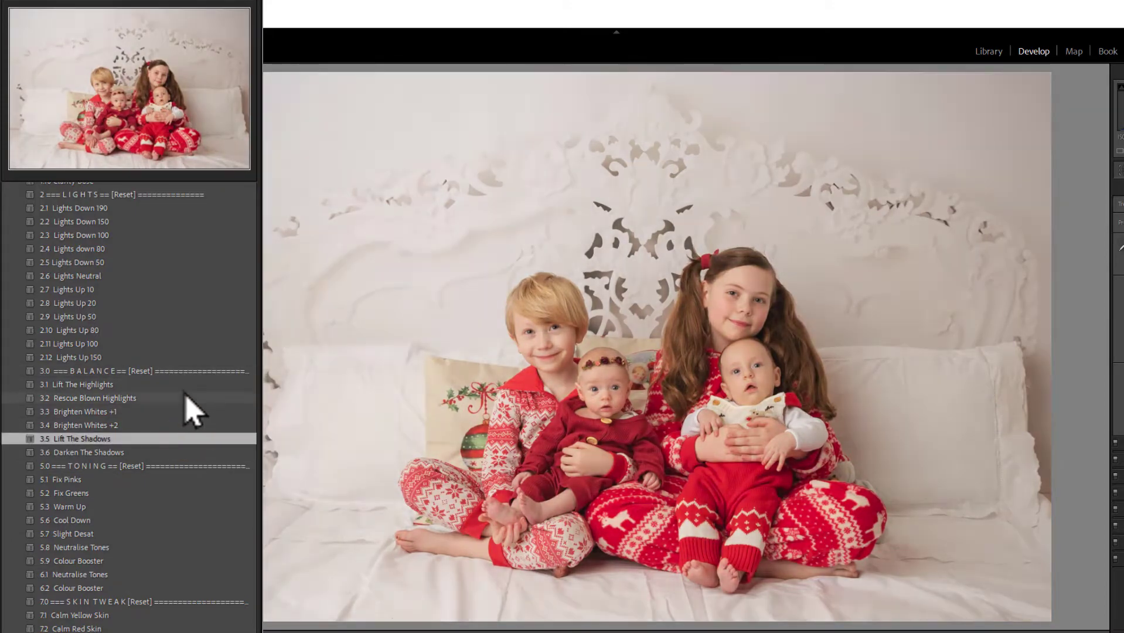
{"action": "left_click", "coordinate": [186, 398]}
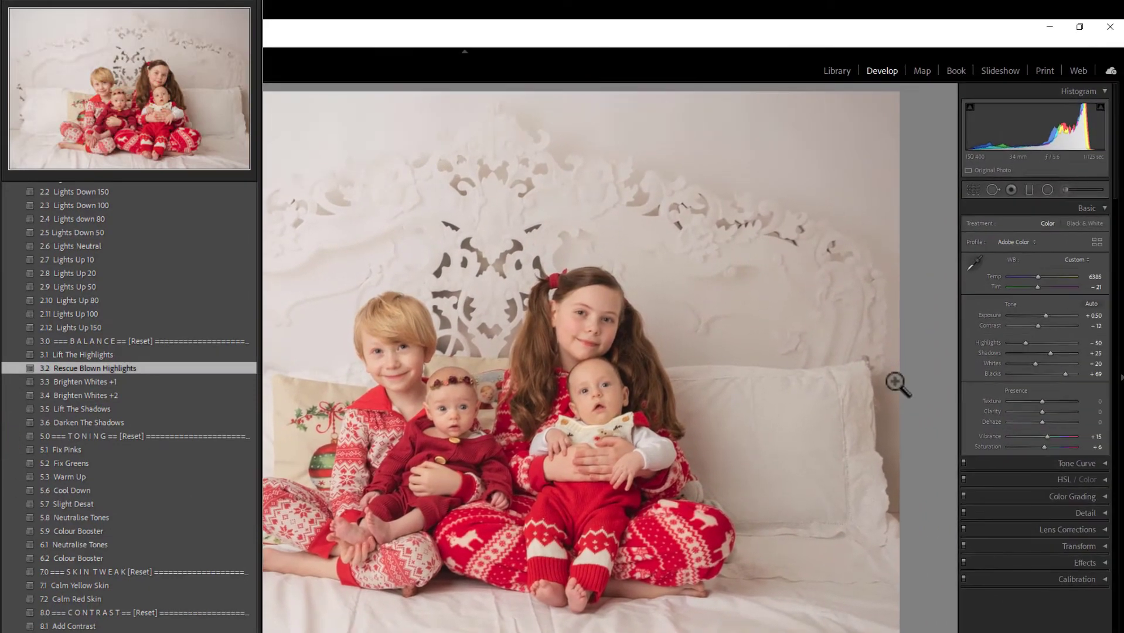
{"action": "left_click_drag", "start_coordinate": [1035, 327], "coordinate": [1044, 327]}
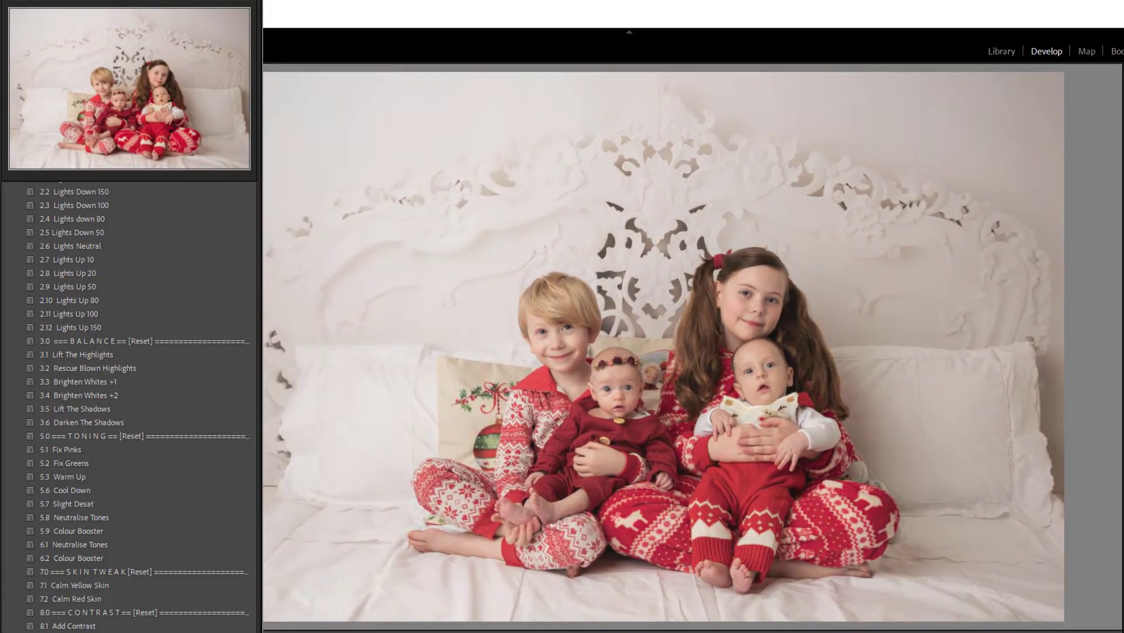
Apply the 8.5 Matte Contrast preset to the portrait.
{"action": "scroll", "coordinate": [120, 459], "scroll_direction": "down", "scroll_amount": 1}
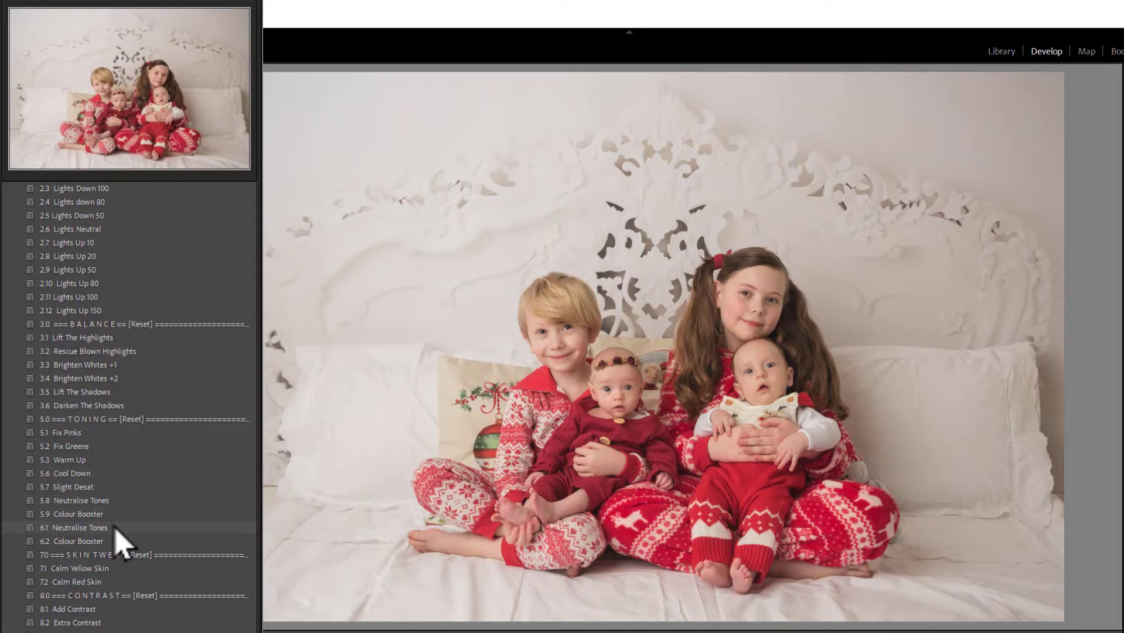
{"action": "scroll", "coordinate": [58, 480], "scroll_direction": "down", "scroll_amount": 1}
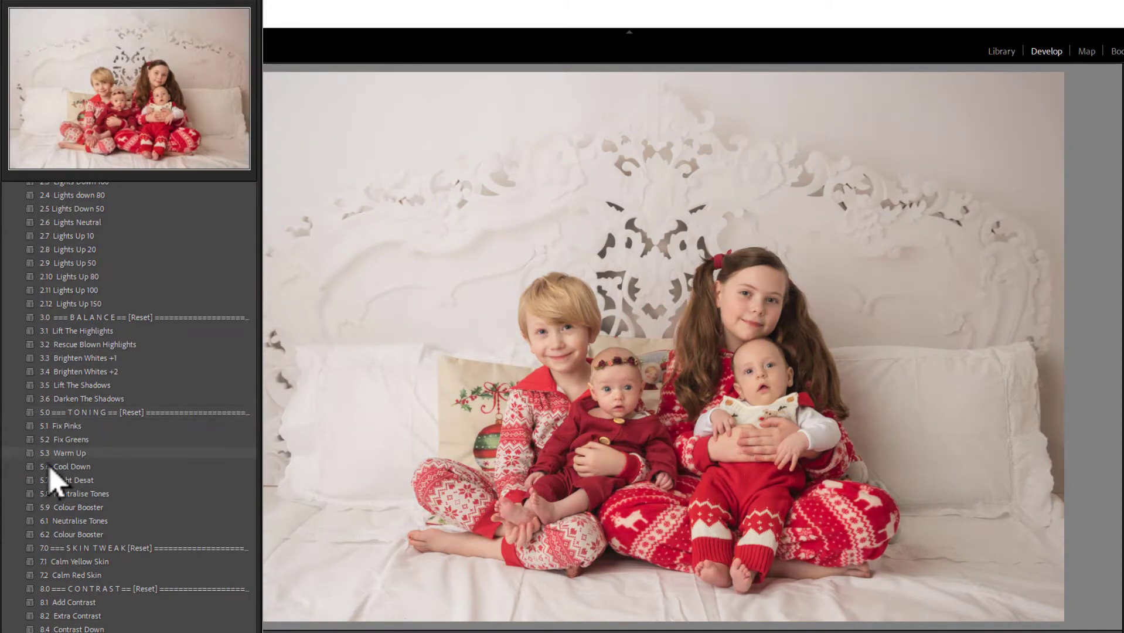
{"action": "scroll", "coordinate": [4, 501], "scroll_direction": "down", "scroll_amount": 3}
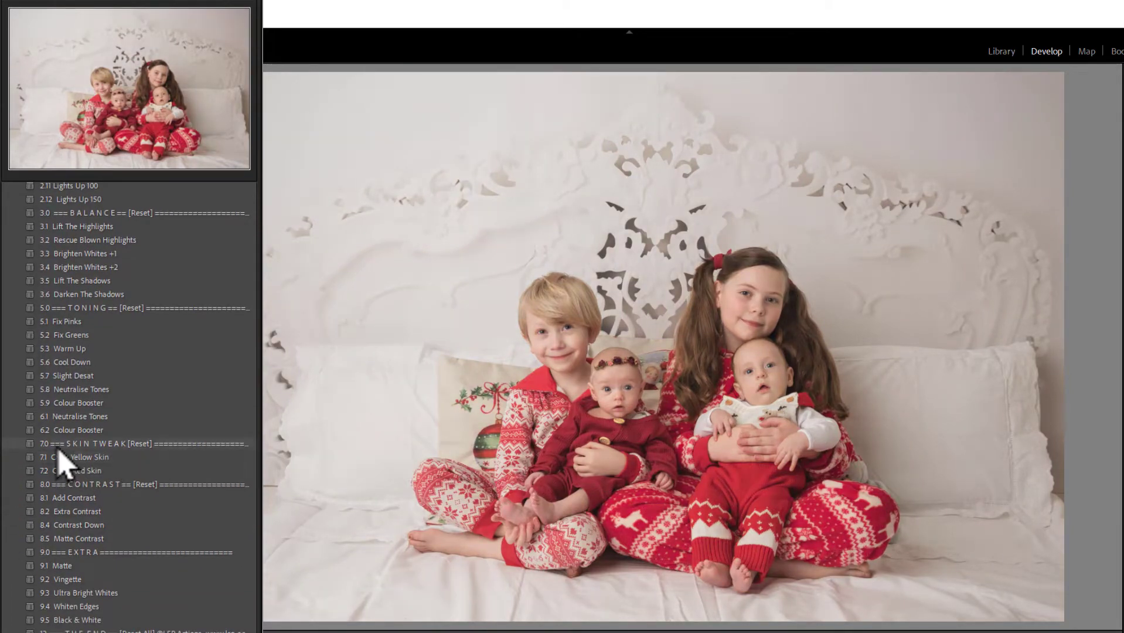
{"action": "scroll", "coordinate": [4, 533], "scroll_direction": "up", "scroll_amount": 1}
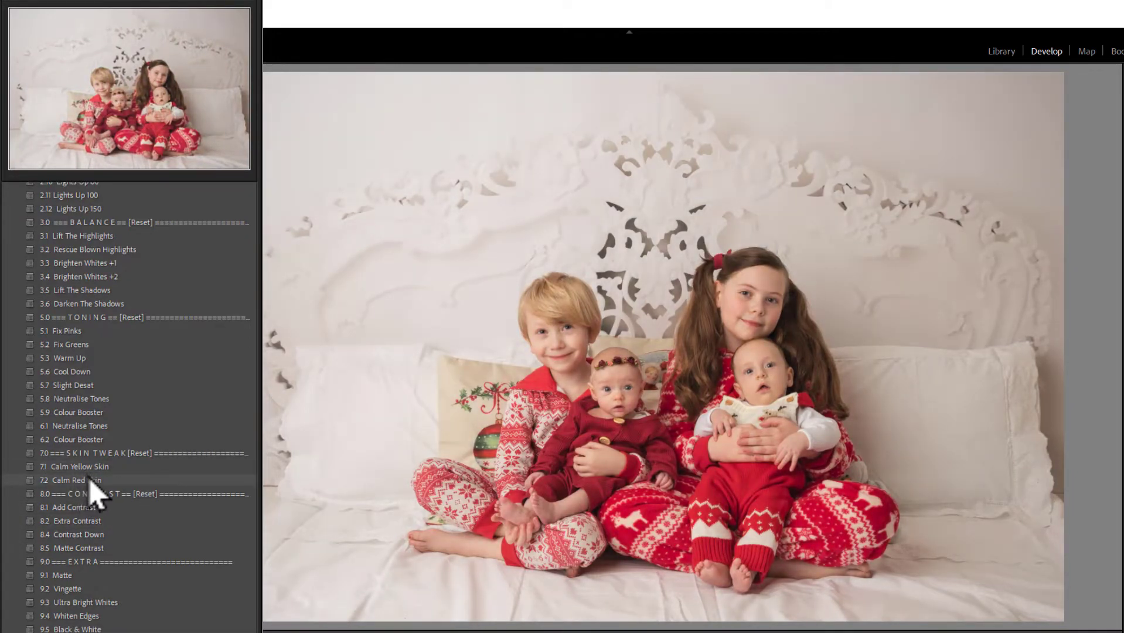
{"action": "scroll", "coordinate": [2, 525], "scroll_direction": "down", "scroll_amount": 2}
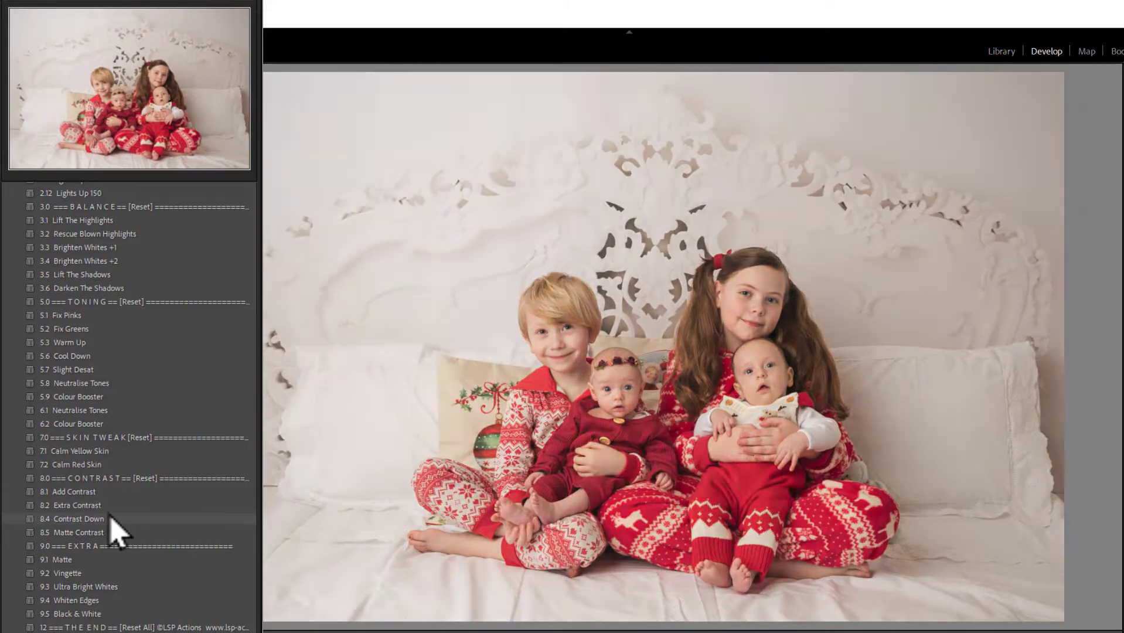
{"action": "left_click", "coordinate": [109, 533]}
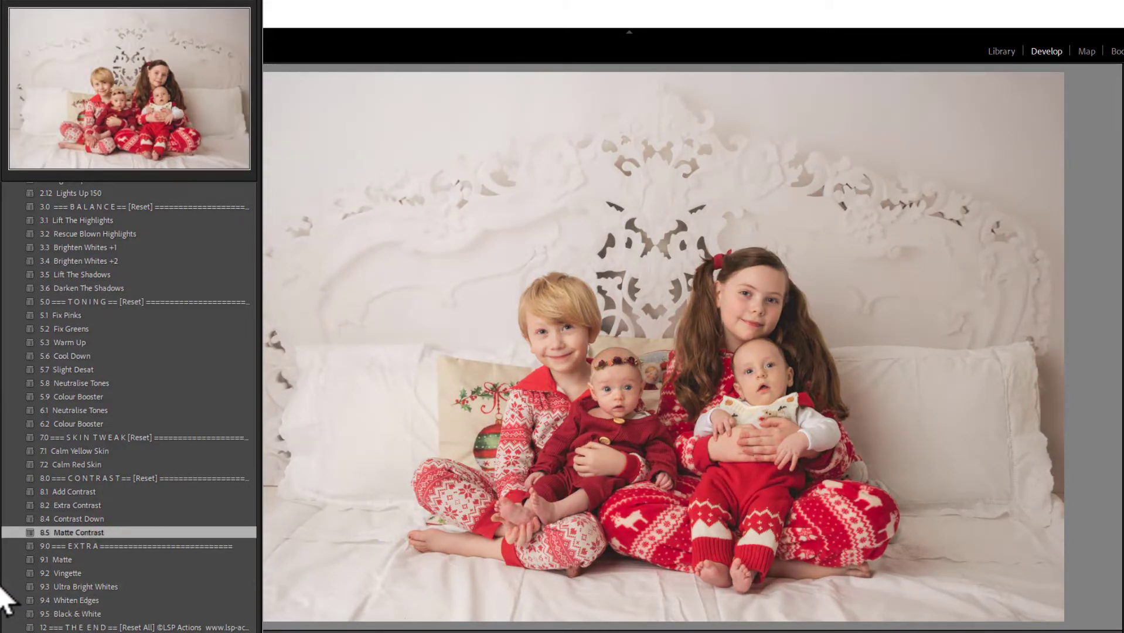
Try the 9.2 Vingette and 9.4 Whiten Edges presets on the portrait.
{"action": "scroll", "coordinate": [5, 606], "scroll_direction": "down", "scroll_amount": 1}
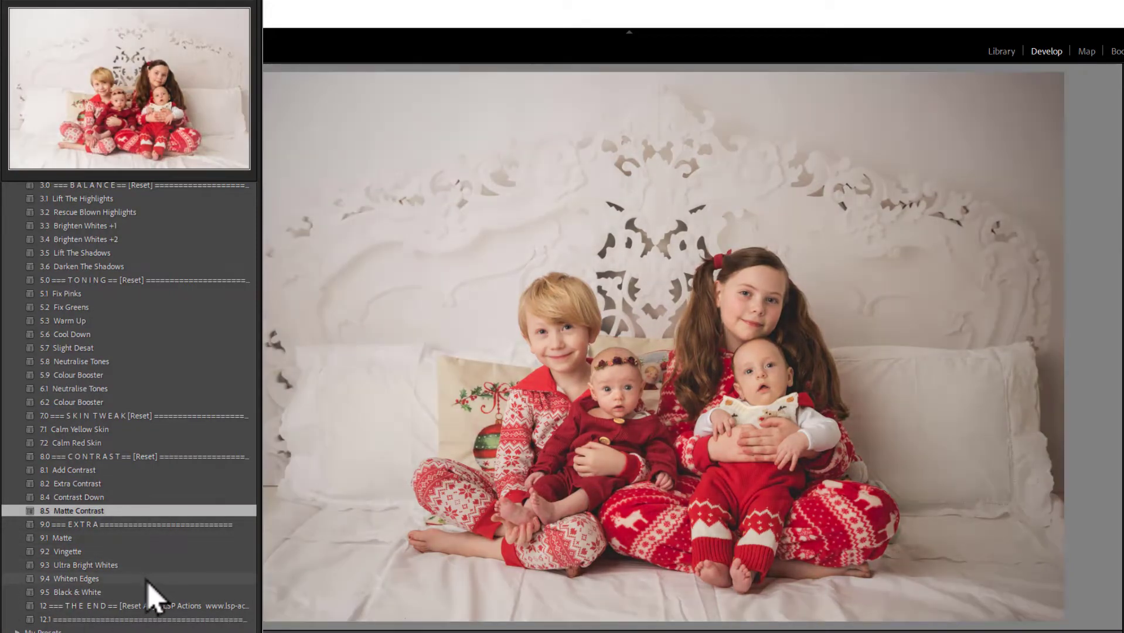
{"action": "left_click", "coordinate": [144, 593]}
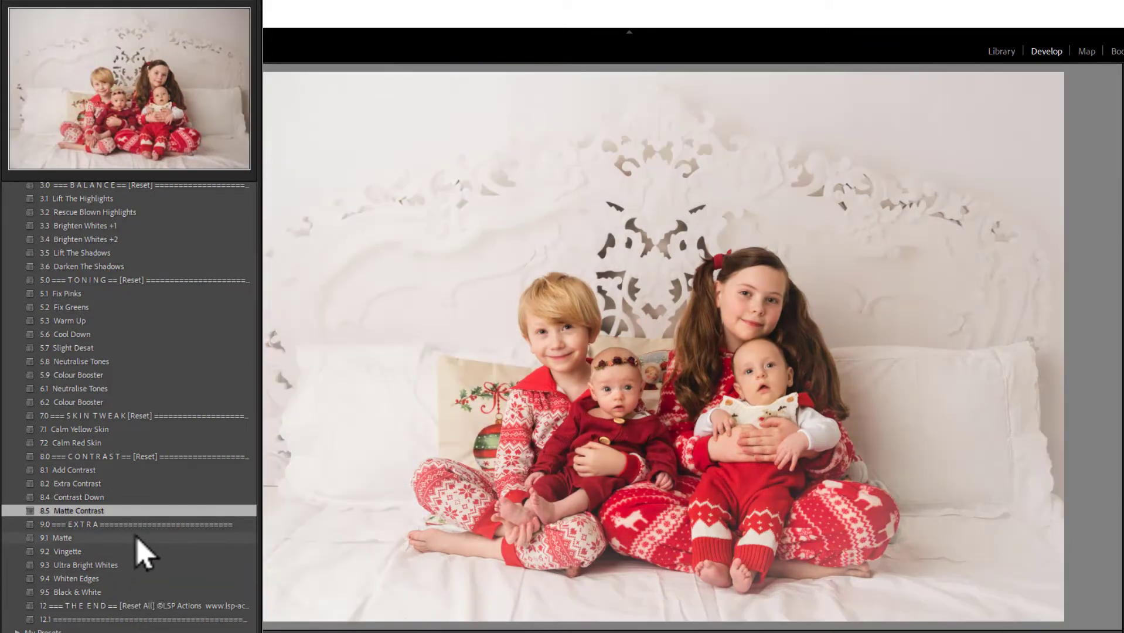
{"action": "key", "text": "ctrl+z"}
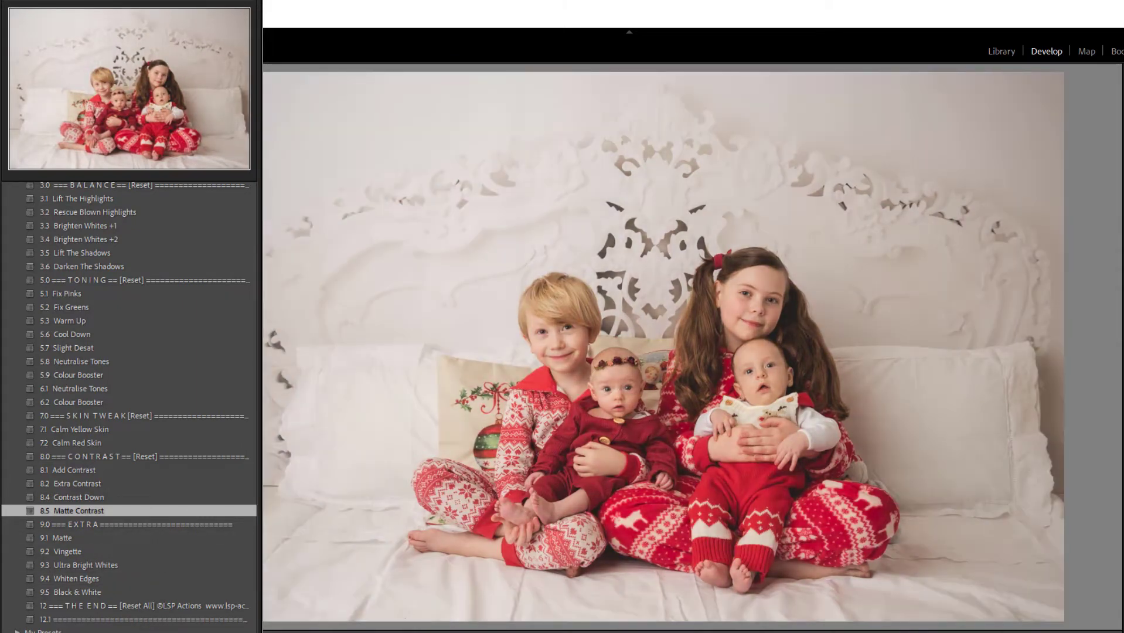
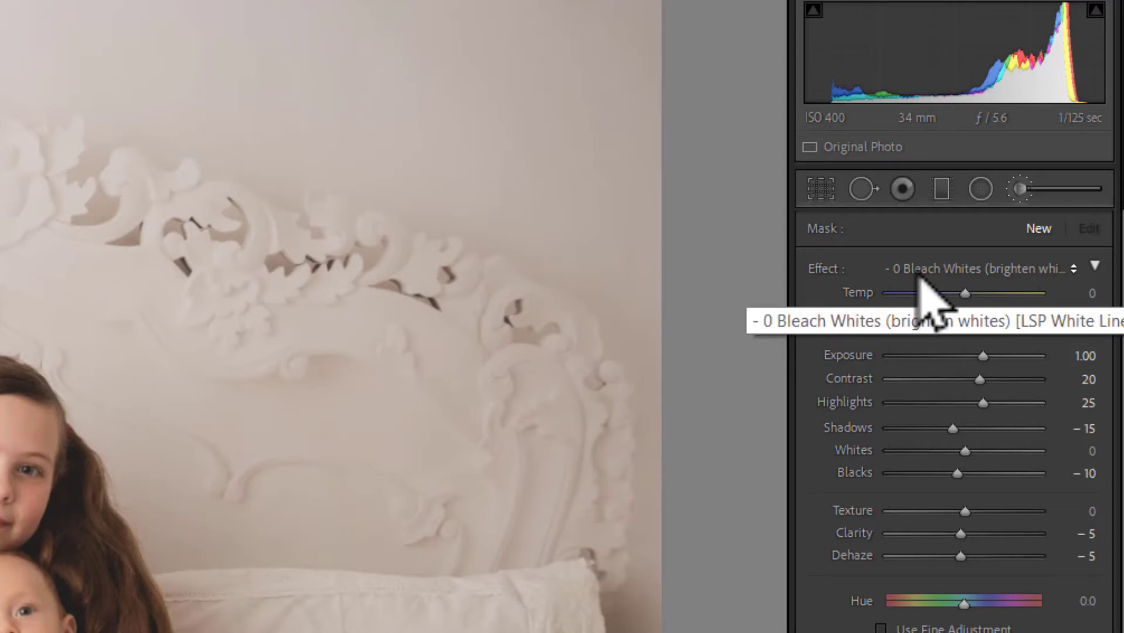
Paint over the white headboard, wall and bedding with the - 0 Bleach Whites (brighten whites) brush effect.
{"action": "left_click", "coordinate": [920, 272]}
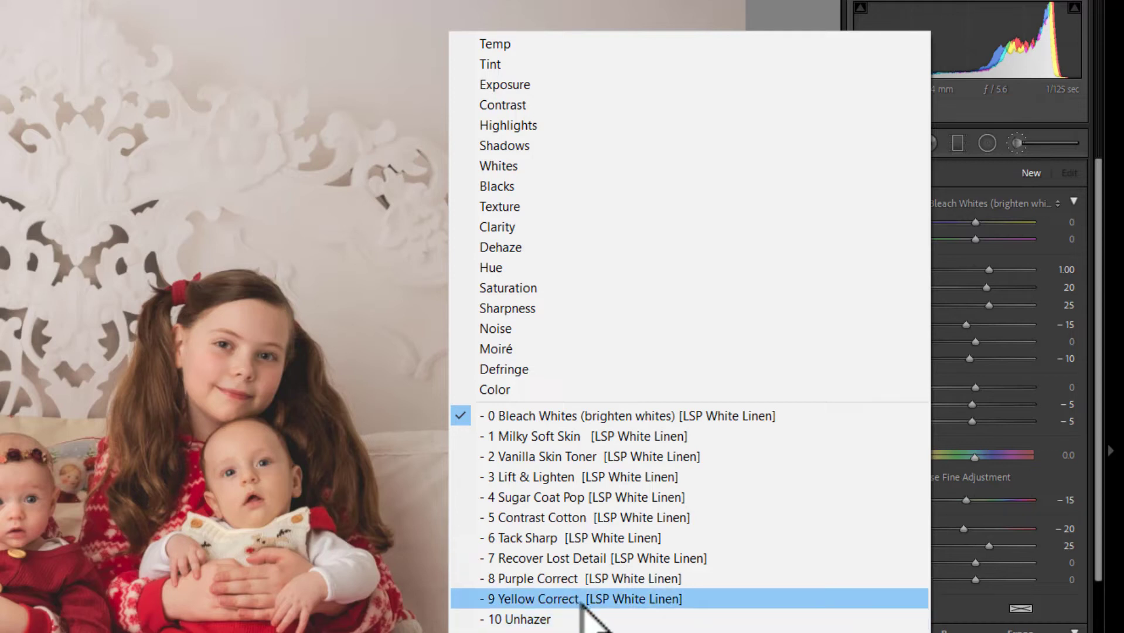
{"action": "left_click", "coordinate": [602, 416]}
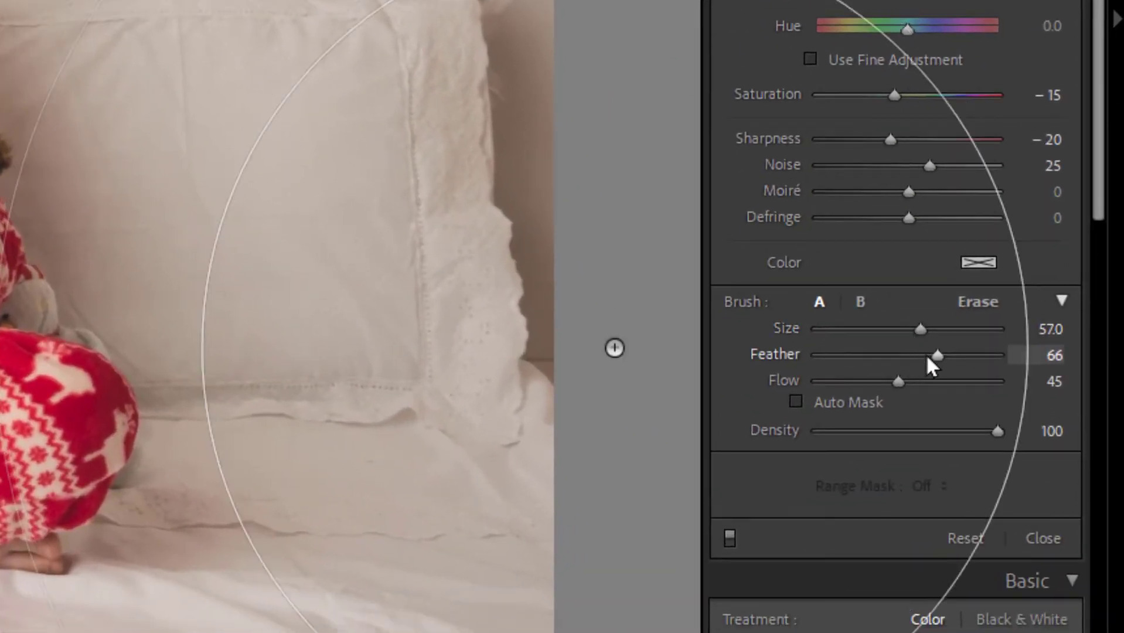
{"action": "left_click_drag", "start_coordinate": [926, 357], "coordinate": [900, 393]}
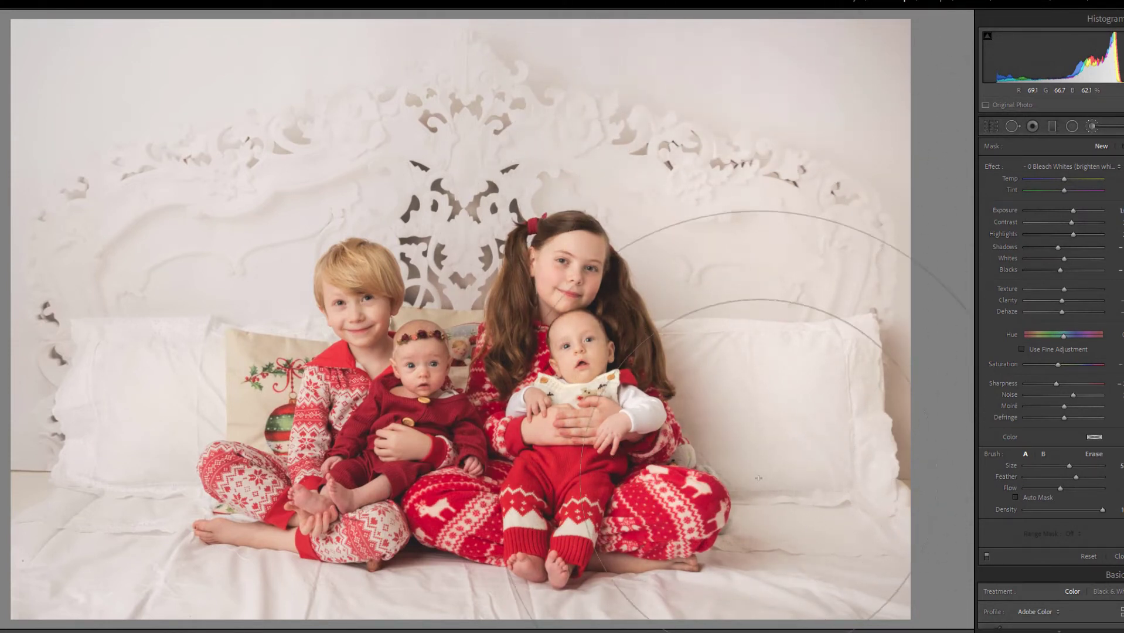
{"action": "left_click", "coordinate": [803, 171]}
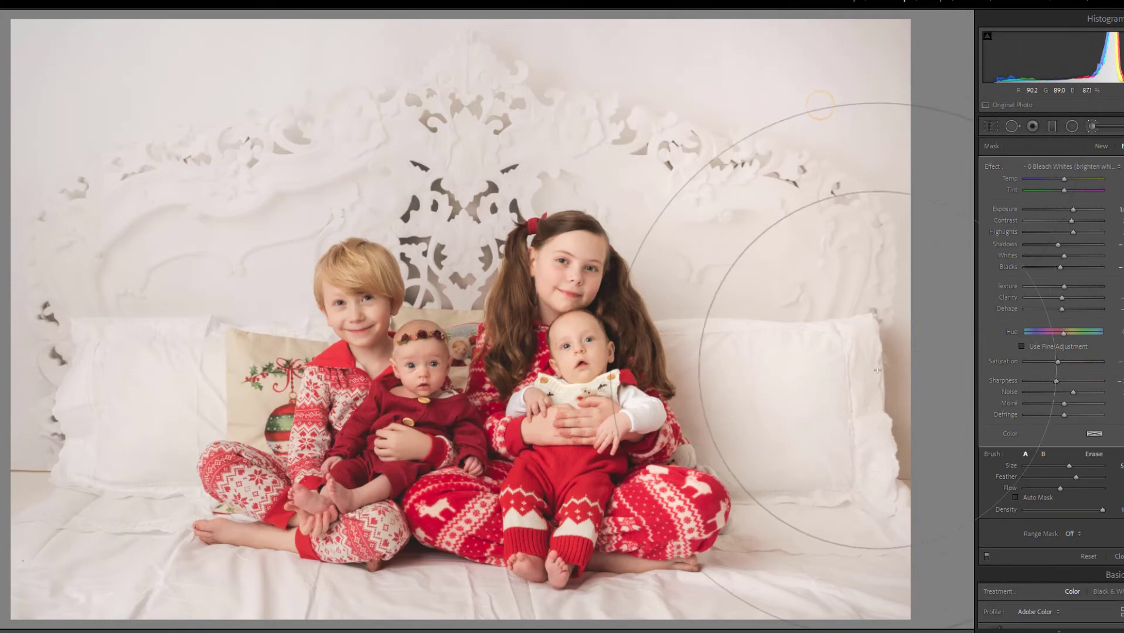
{"action": "left_click", "coordinate": [851, 263]}
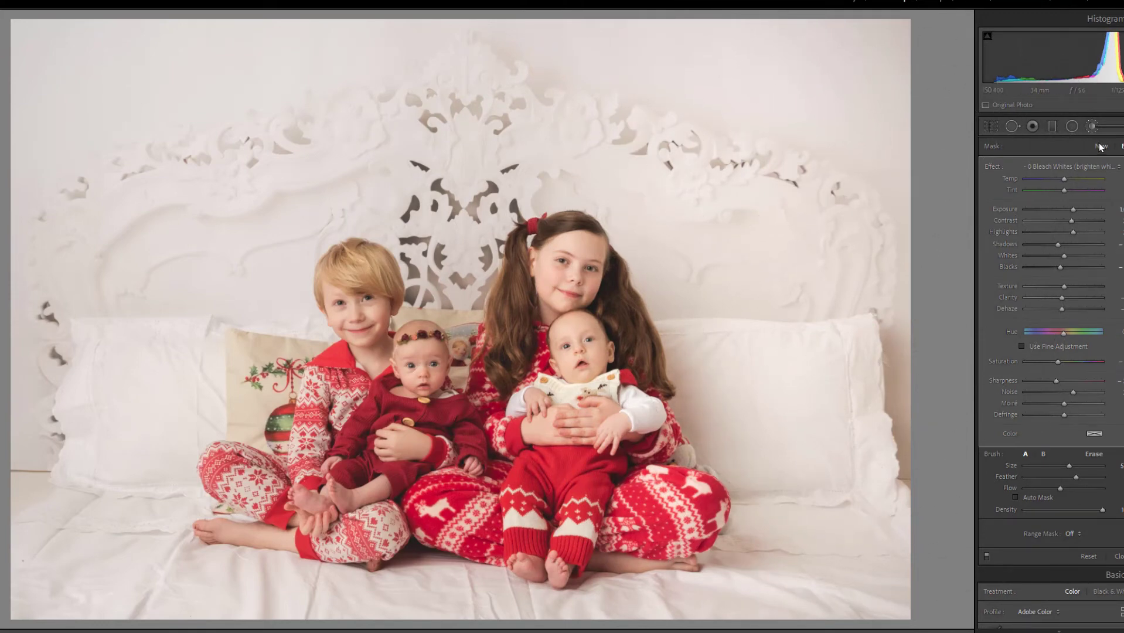
Paint a new mask with the - 7 Recover Lost Detail brush effect over the pillow and headboard beside the boy.
{"action": "left_click", "coordinate": [1090, 165]}
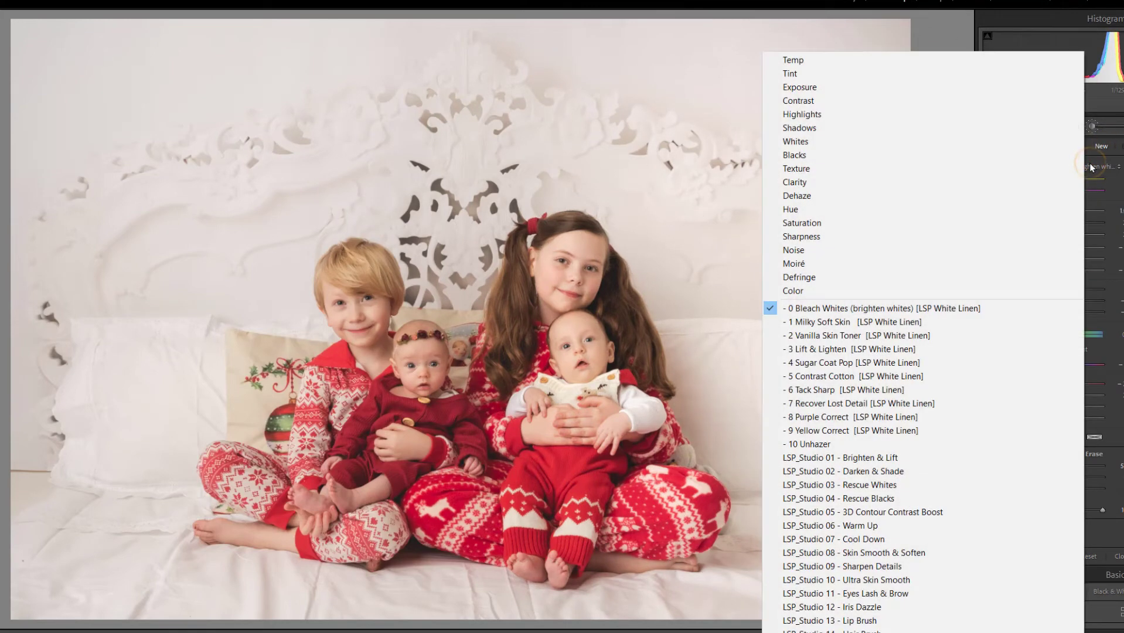
{"action": "left_click", "coordinate": [950, 403]}
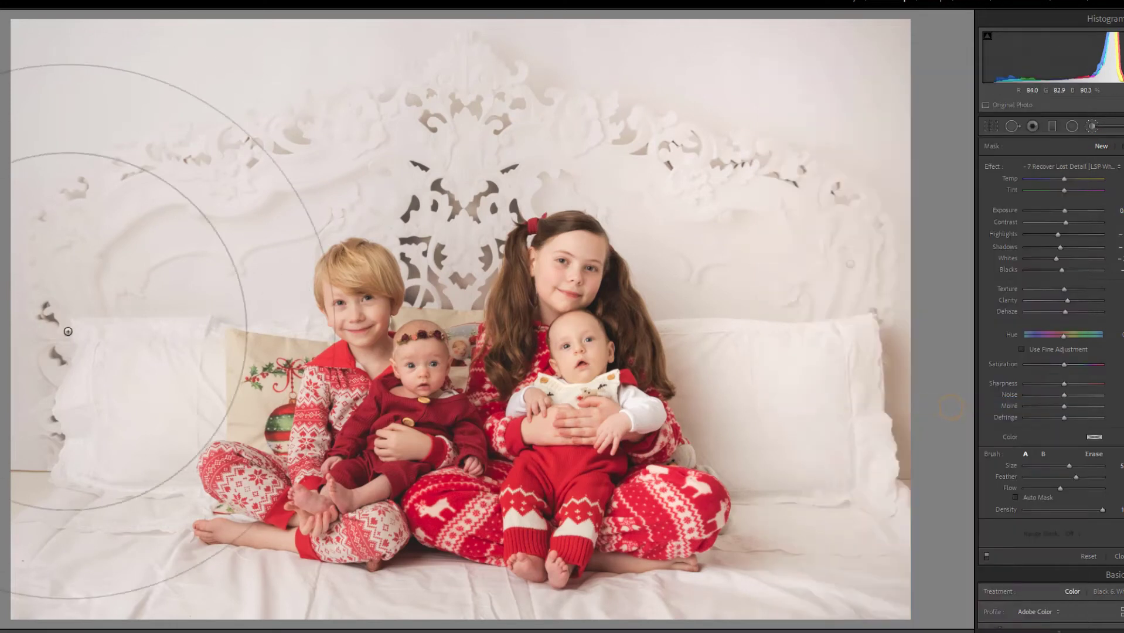
{"action": "mouse_move", "coordinate": [94, 400]}
{"action": "left_mouse_down"}
{"action": "mouse_move", "coordinate": [35, 398]}
{"action": "mouse_move", "coordinate": [151, 188]}
{"action": "mouse_move", "coordinate": [213, 164]}
{"action": "mouse_move", "coordinate": [150, 251]}
{"action": "mouse_move", "coordinate": [123, 247]}
{"action": "mouse_move", "coordinate": [135, 328]}
{"action": "mouse_move", "coordinate": [114, 296]}
{"action": "mouse_move", "coordinate": [118, 222]}
{"action": "mouse_move", "coordinate": [70, 328]}
{"action": "mouse_move", "coordinate": [100, 364]}
{"action": "left_mouse_up"}
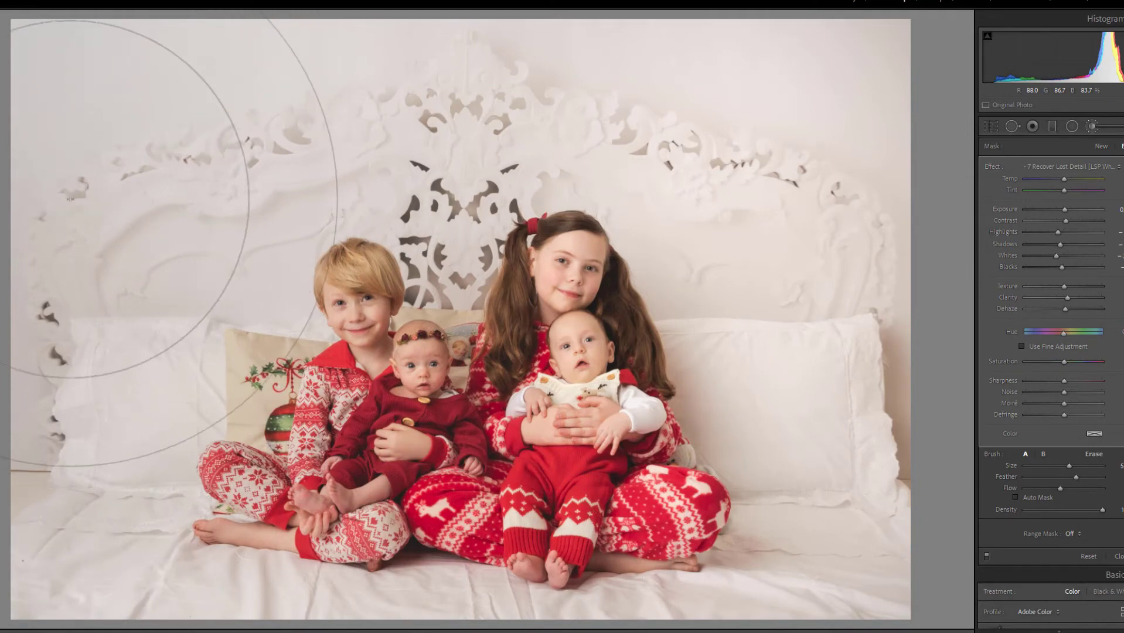
Paint the children's skin in a new mask with a smaller - 2 Vanilla Skin Toner brush, and close the brush.
{"action": "left_click", "coordinate": [1083, 165]}
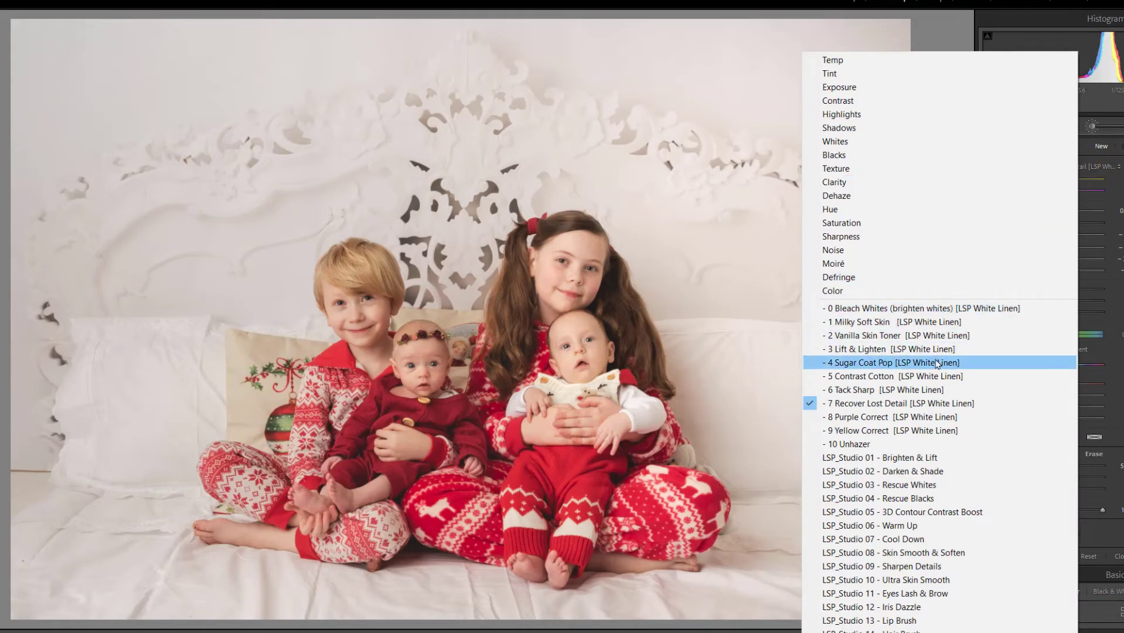
{"action": "left_click", "coordinate": [932, 336]}
{"action": "scroll", "coordinate": [457, 387], "scroll_direction": "down", "scroll_amount": 3}
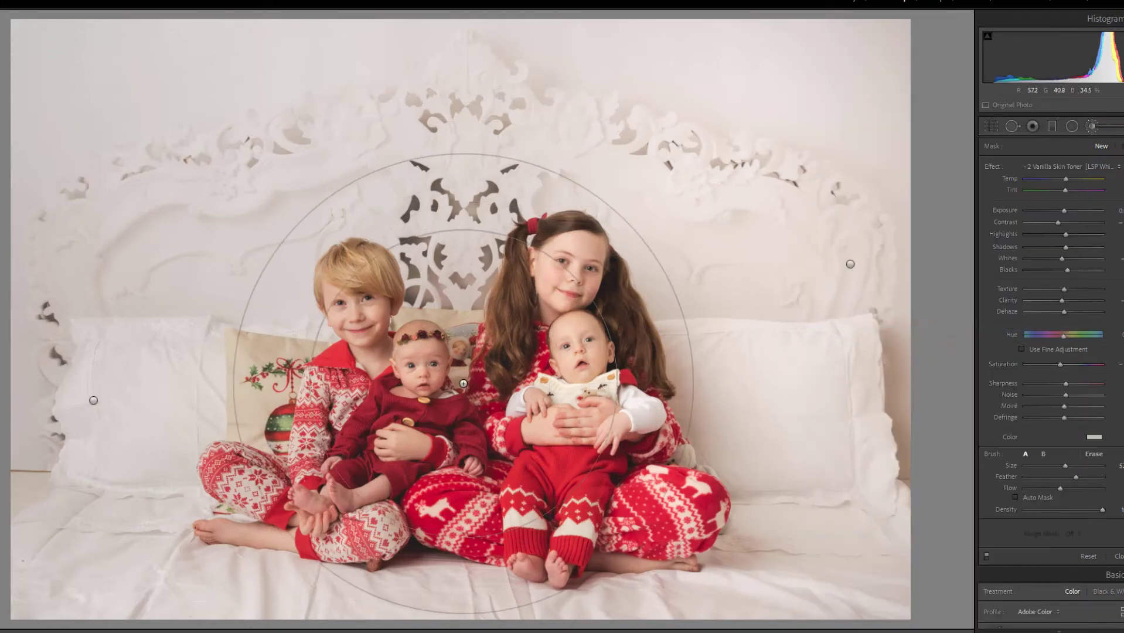
{"action": "scroll", "coordinate": [420, 419], "scroll_direction": "down", "scroll_amount": 3}
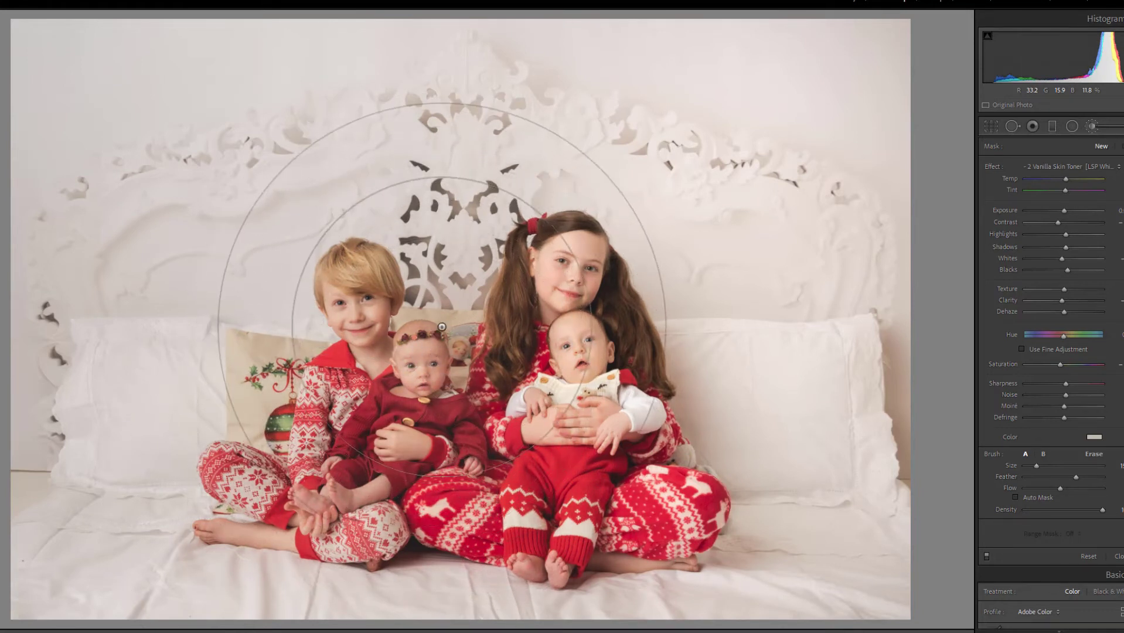
{"action": "left_click", "coordinate": [564, 382]}
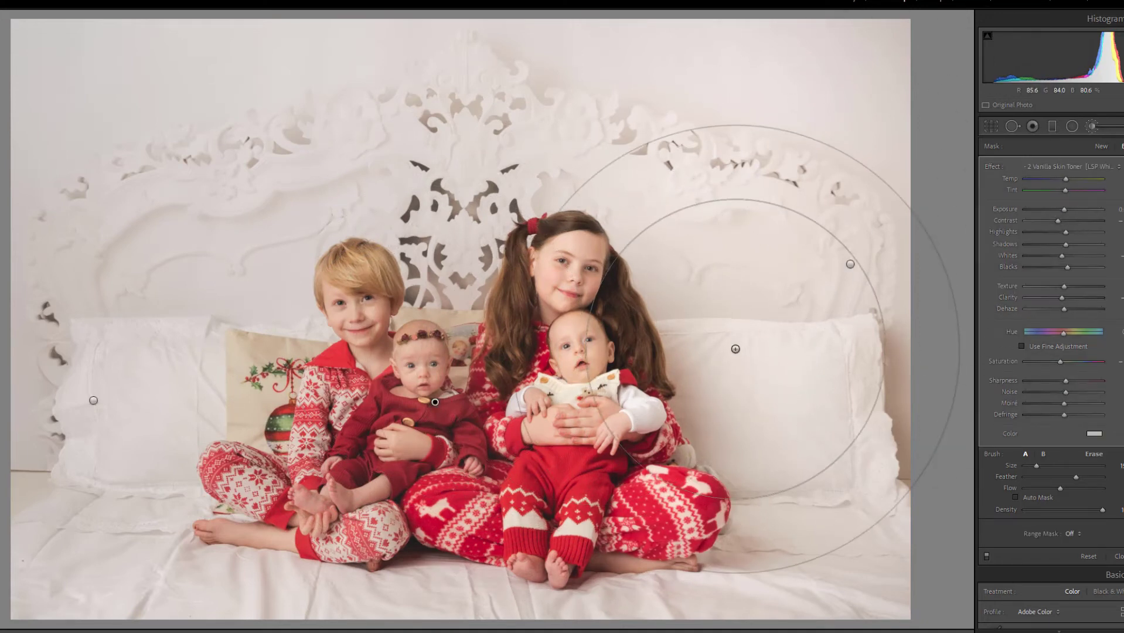
{"action": "left_click", "coordinate": [1093, 126]}
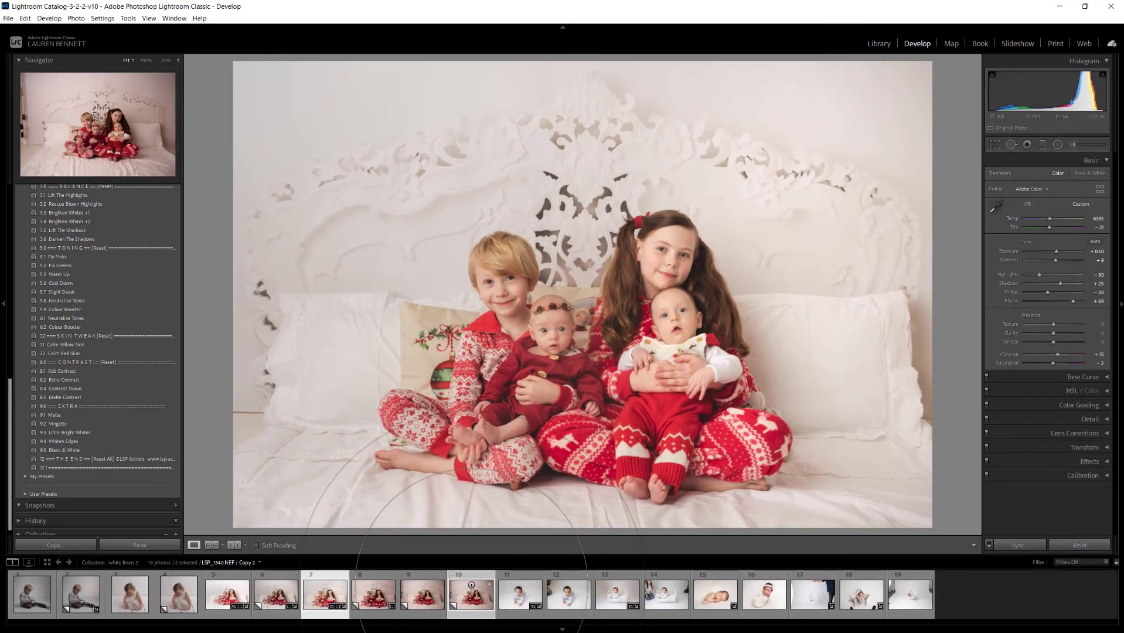
Synchronize the edited settings to the tenth filmstrip photo without Local Adjustments, and return to the seventh photo.
{"action": "left_click", "coordinate": [1018, 546]}
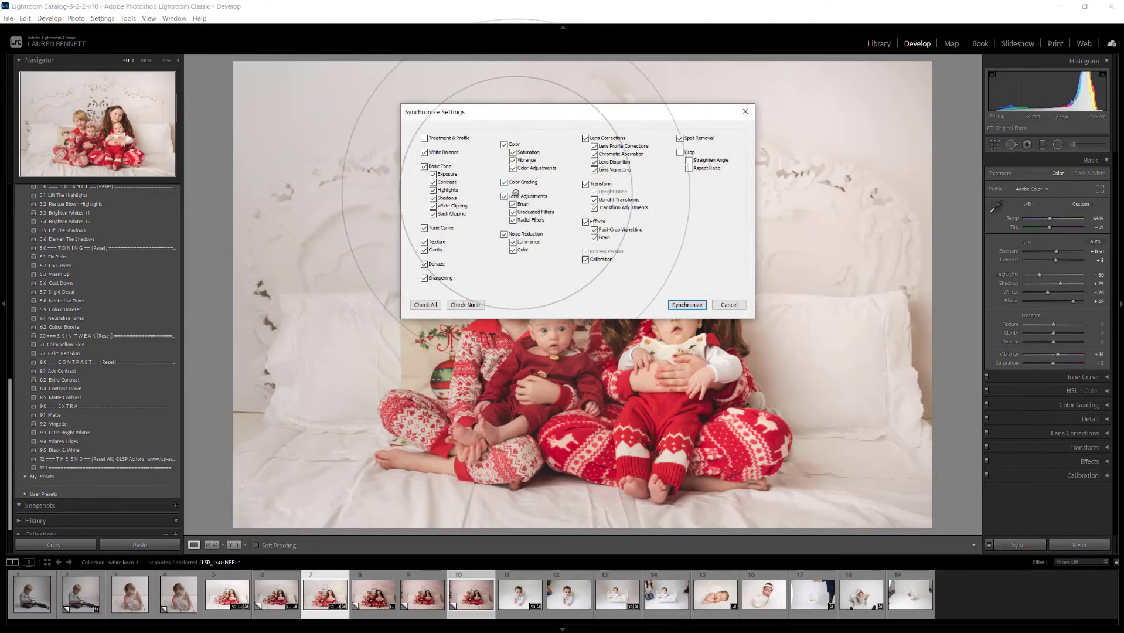
{"action": "left_click", "coordinate": [504, 196]}
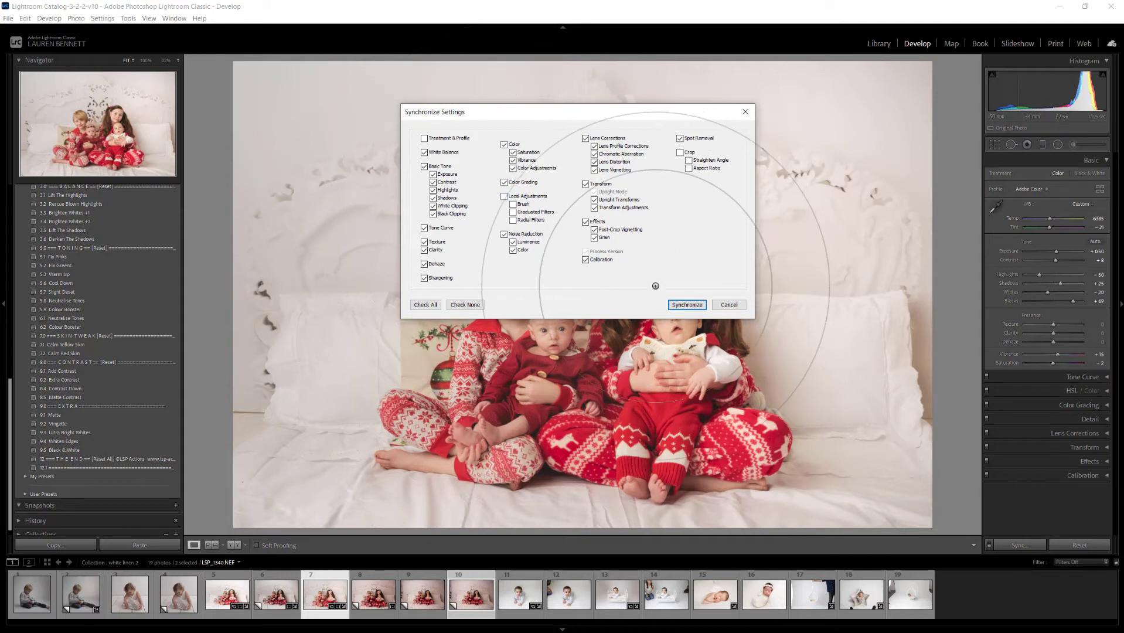
{"action": "left_click", "coordinate": [683, 304]}
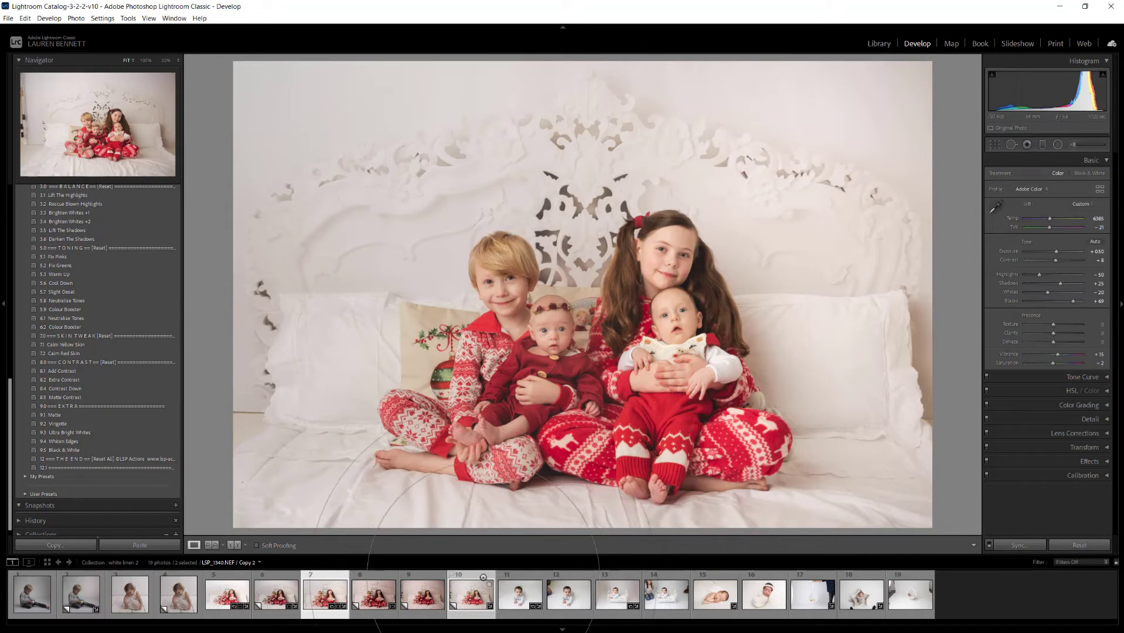
{"action": "left_click", "coordinate": [366, 596]}
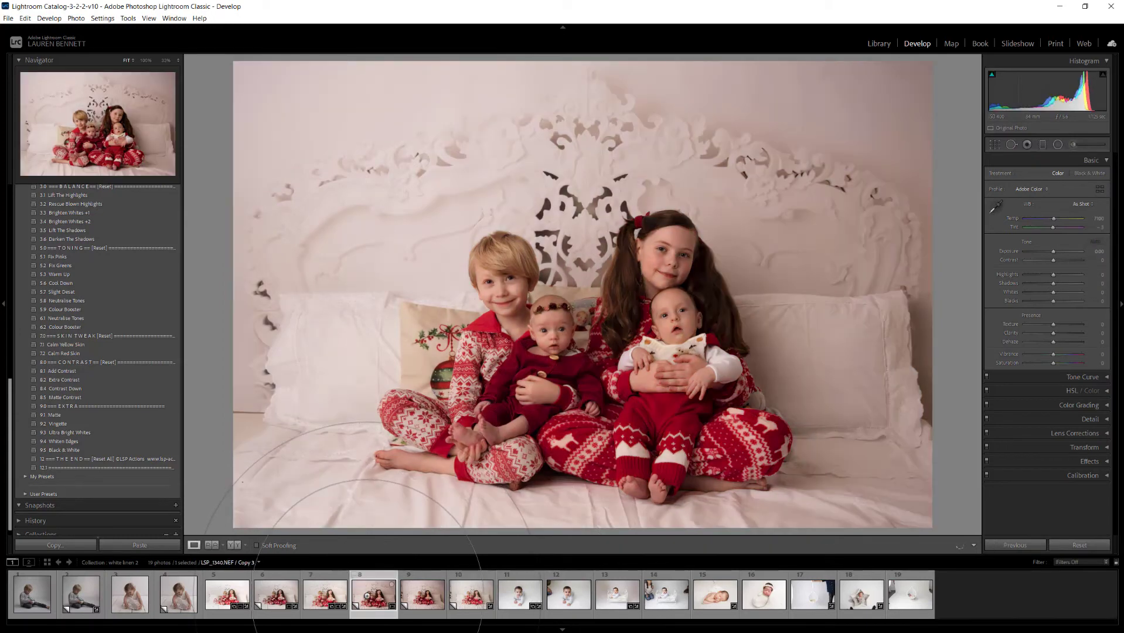
{"action": "left_click", "coordinate": [320, 592]}
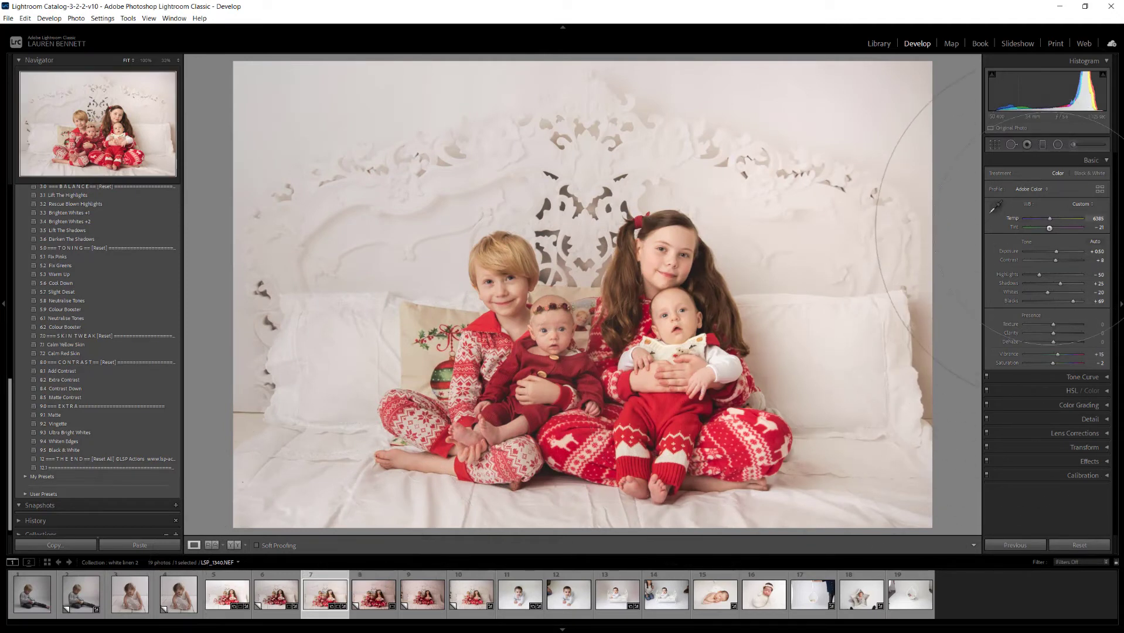
Set the seventh photo's tint to -18 and compare it with the unedited eighth photo.
{"action": "left_click_drag", "start_coordinate": [1050, 226], "coordinate": [1051, 226]}
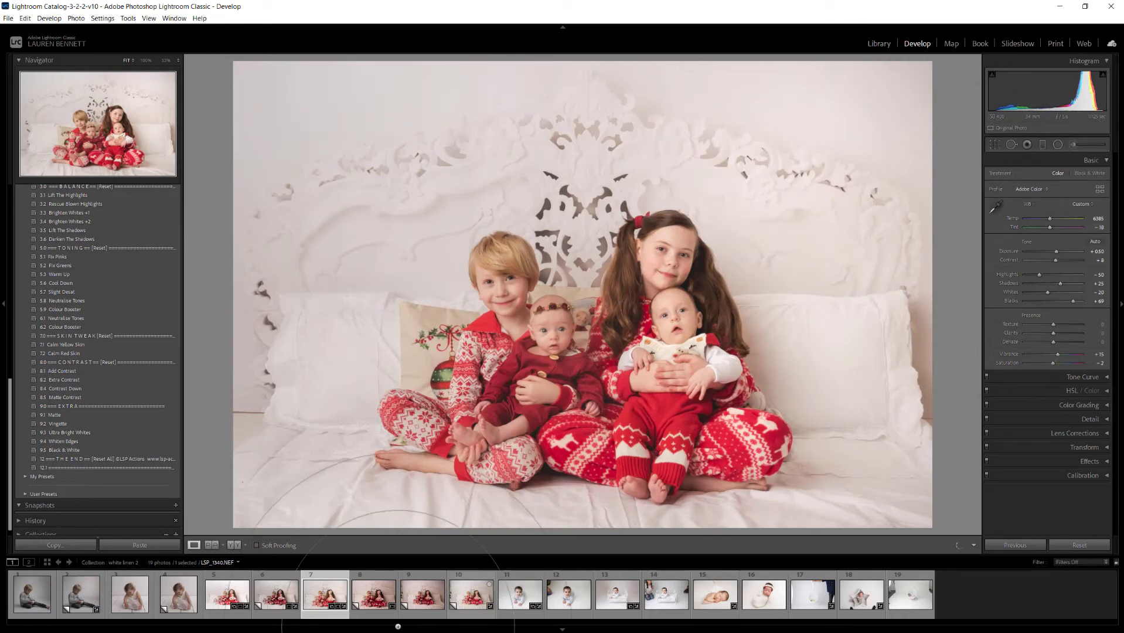
{"action": "left_click", "coordinate": [370, 593]}
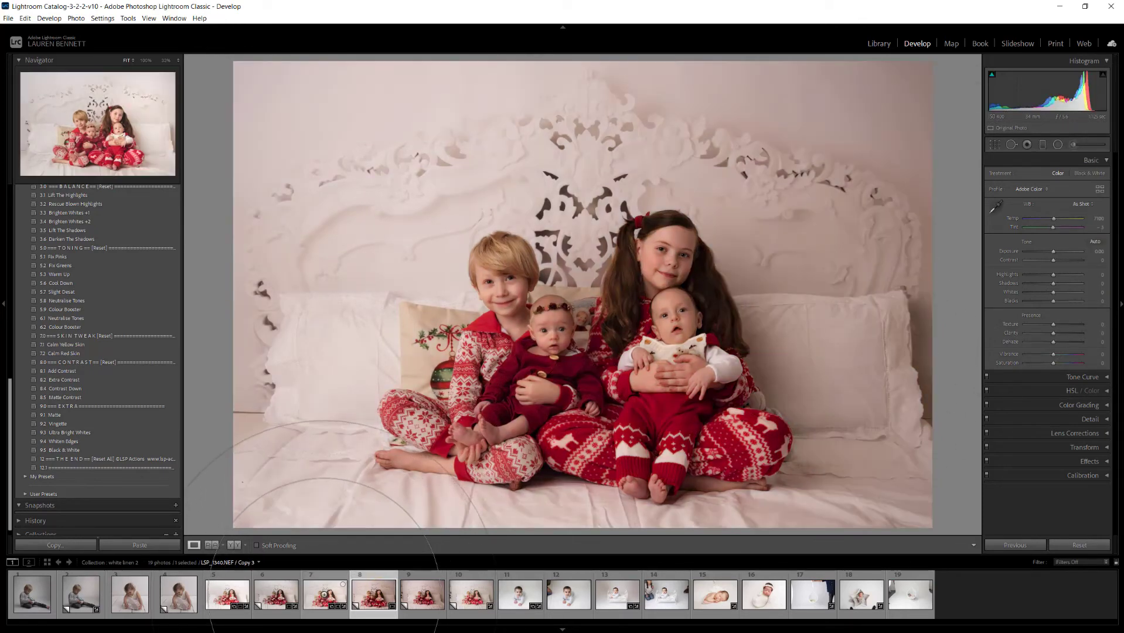
{"action": "left_click", "coordinate": [342, 588]}
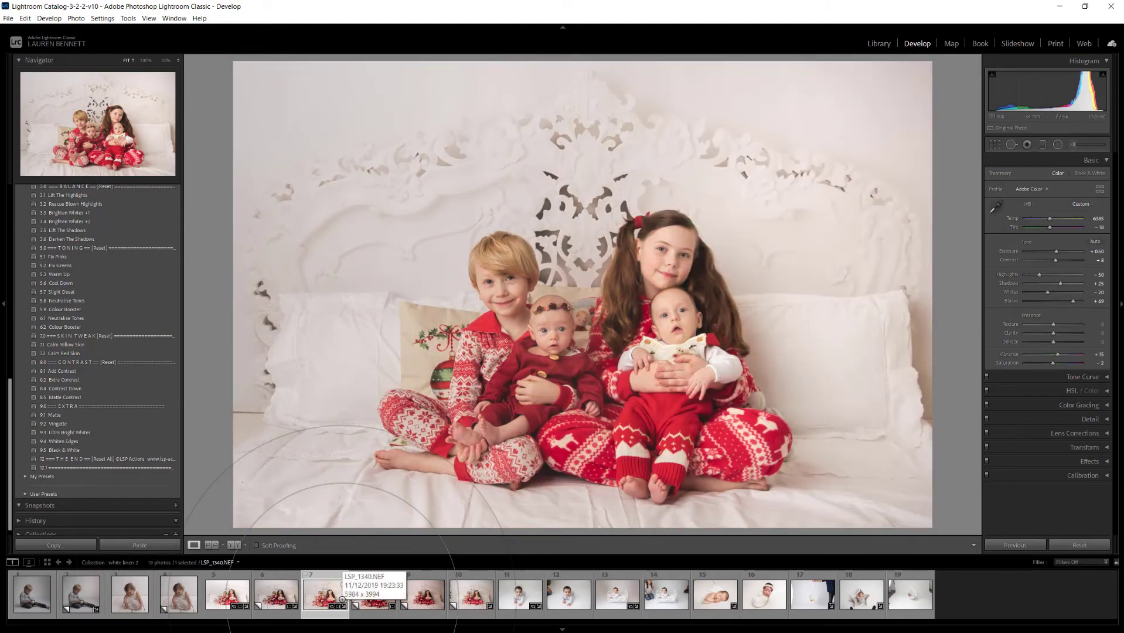
Open the first photo of the boy with the football and apply the 1.7 Rescue Base preset from LSP Soft White Presets.
{"action": "left_click", "coordinate": [32, 593]}
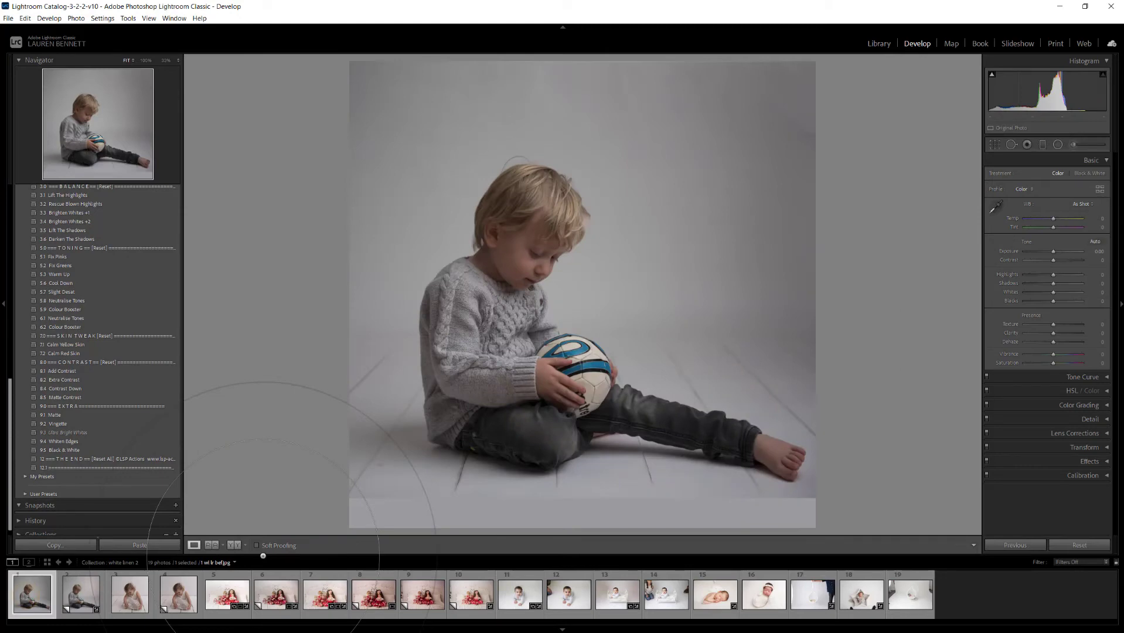
{"action": "left_click", "coordinate": [5, 437]}
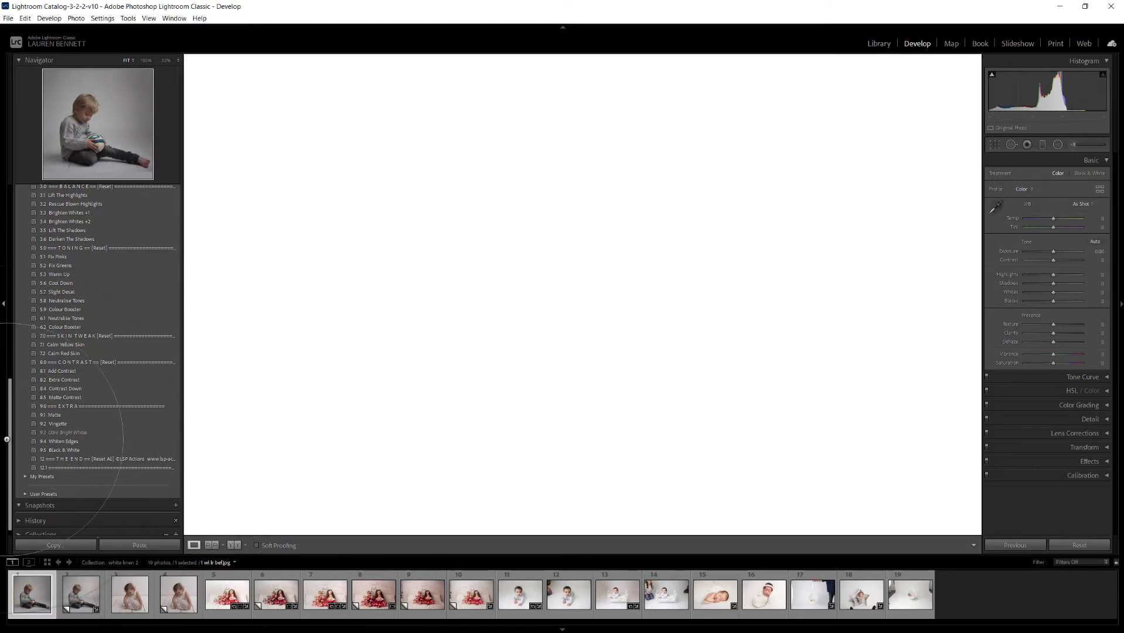
{"action": "scroll", "coordinate": [15, 336], "scroll_direction": "up", "scroll_amount": 5}
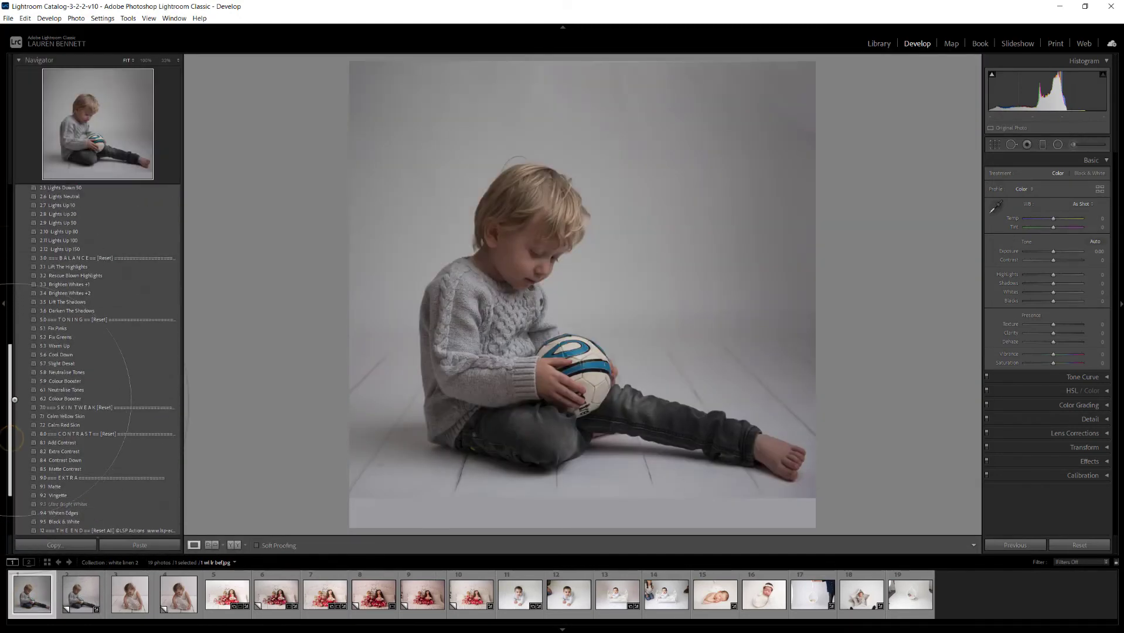
{"action": "scroll", "coordinate": [16, 336], "scroll_direction": "up", "scroll_amount": 2}
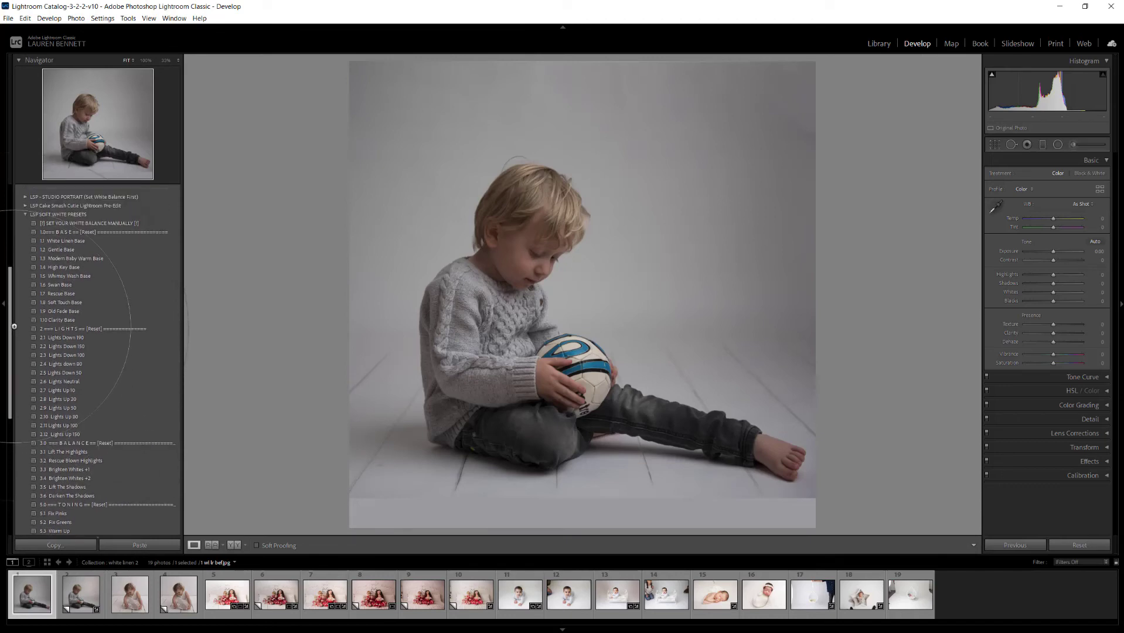
{"action": "left_click", "coordinate": [91, 259]}
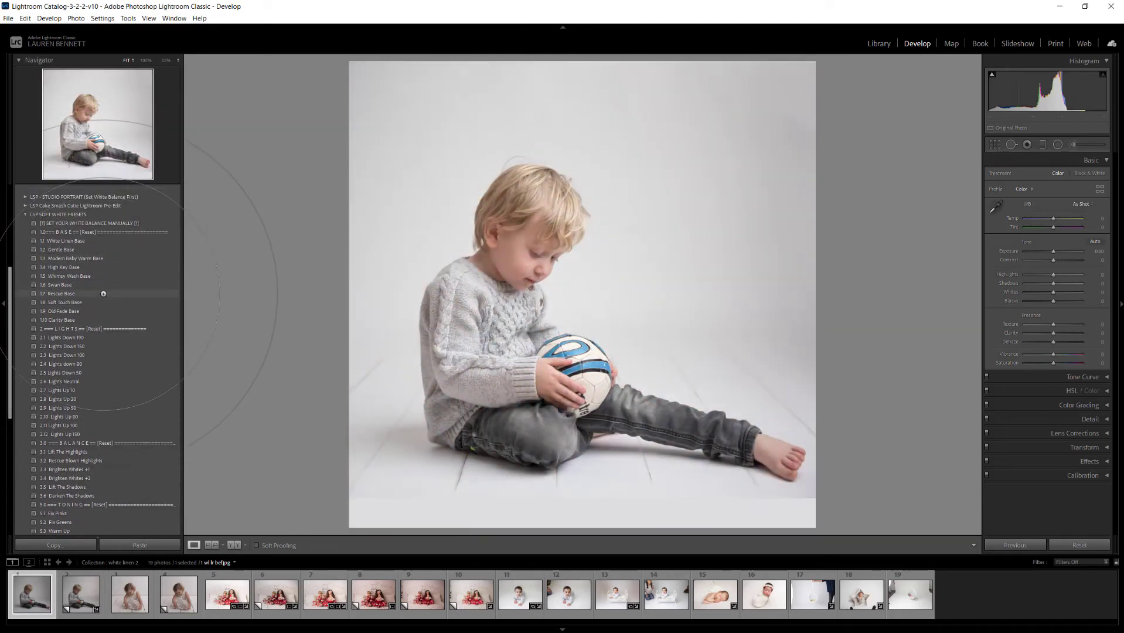
{"action": "left_click", "coordinate": [104, 294]}
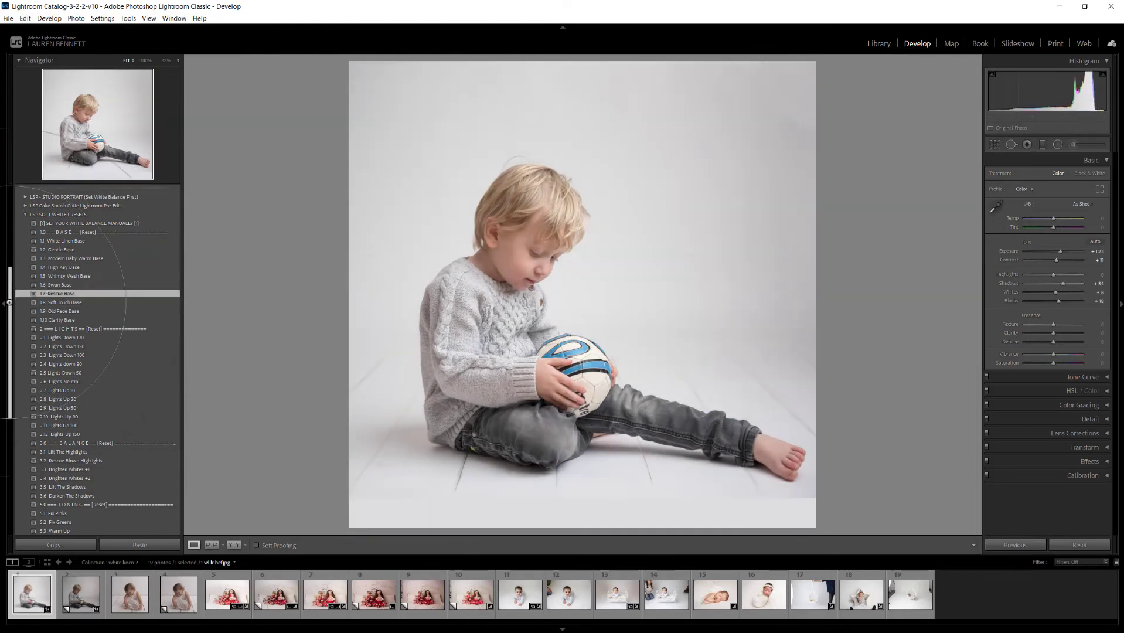
Apply the 2.12 Lights Up 150 preset, and fine-tune Exposure to +1.31 and Vibrance to +5.
{"action": "left_click_drag", "start_coordinate": [9, 303], "coordinate": [9, 329]}
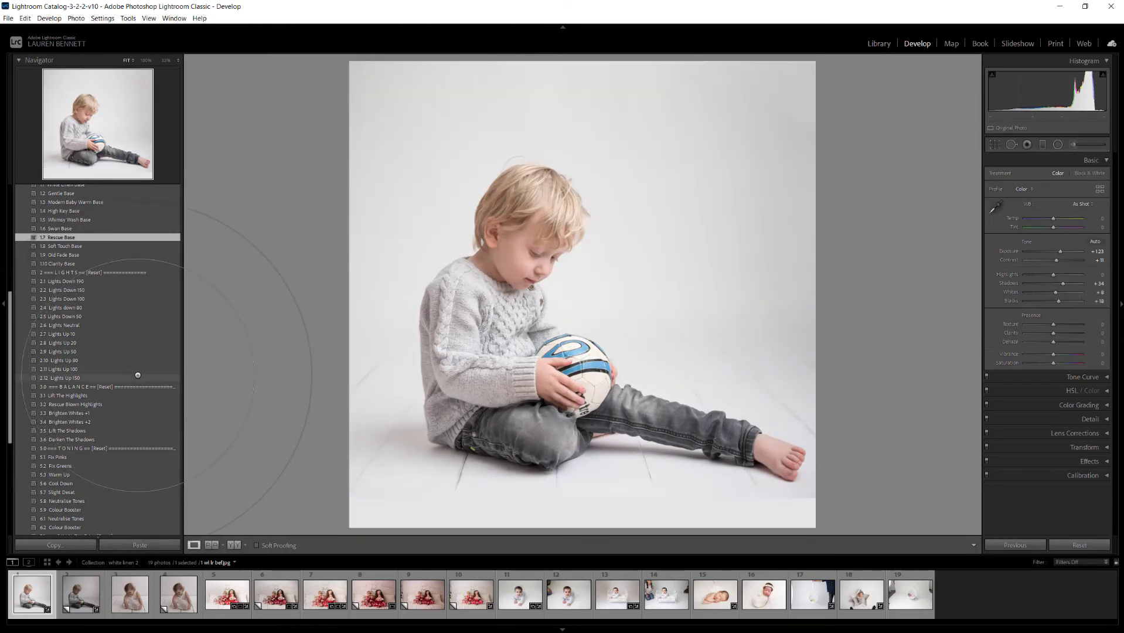
{"action": "left_click", "coordinate": [138, 375]}
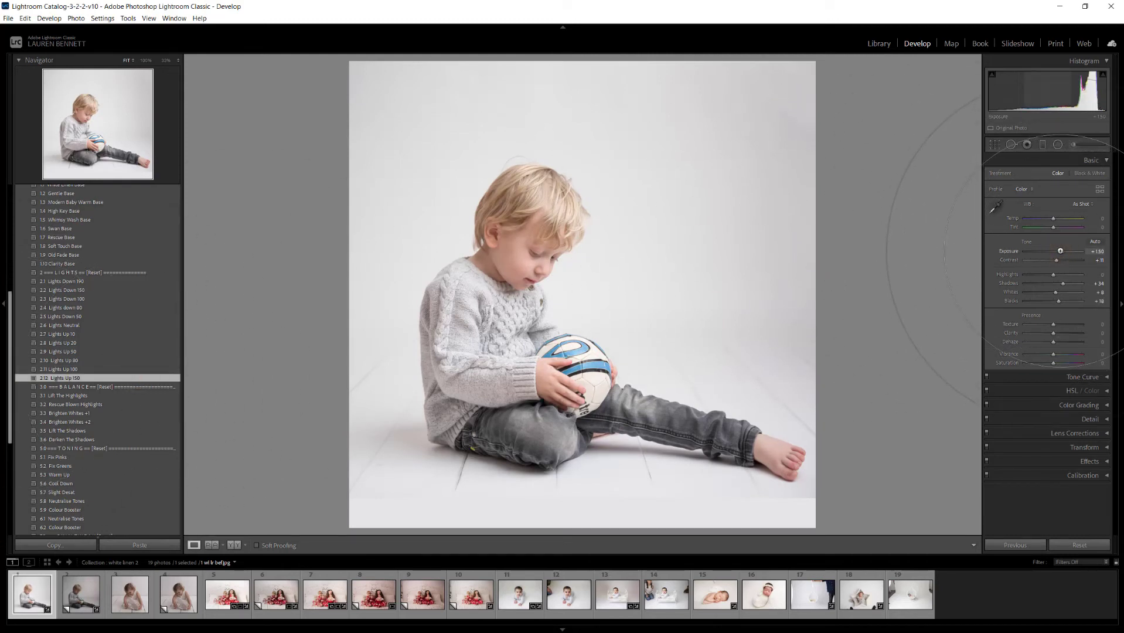
{"action": "left_click_drag", "start_coordinate": [1060, 251], "coordinate": [1059, 251]}
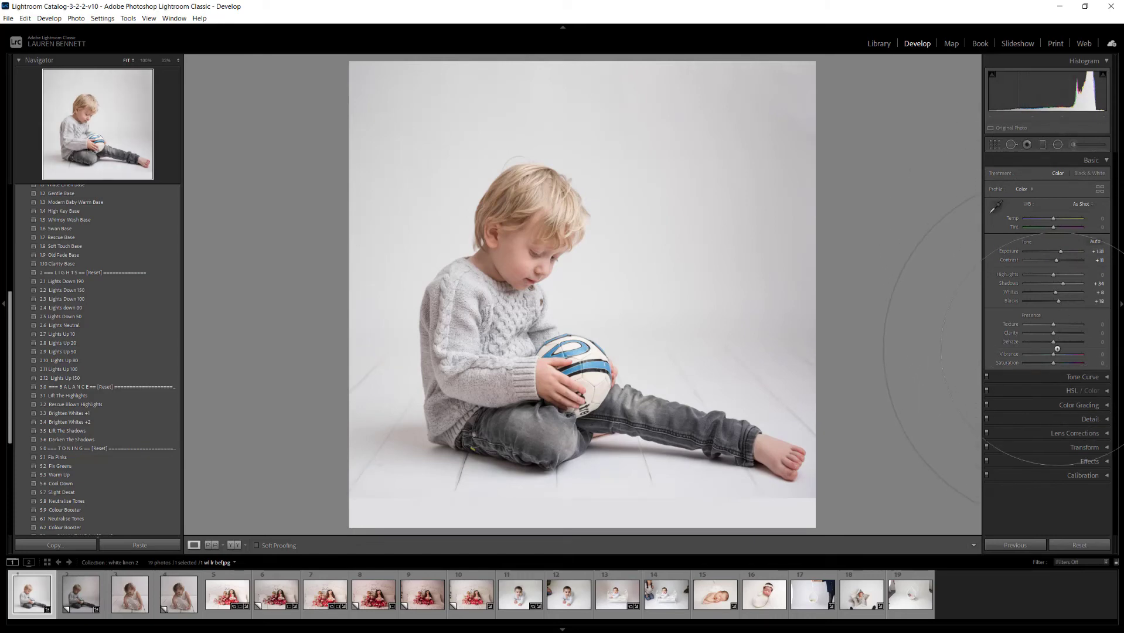
{"action": "left_click_drag", "start_coordinate": [1057, 349], "coordinate": [1059, 348]}
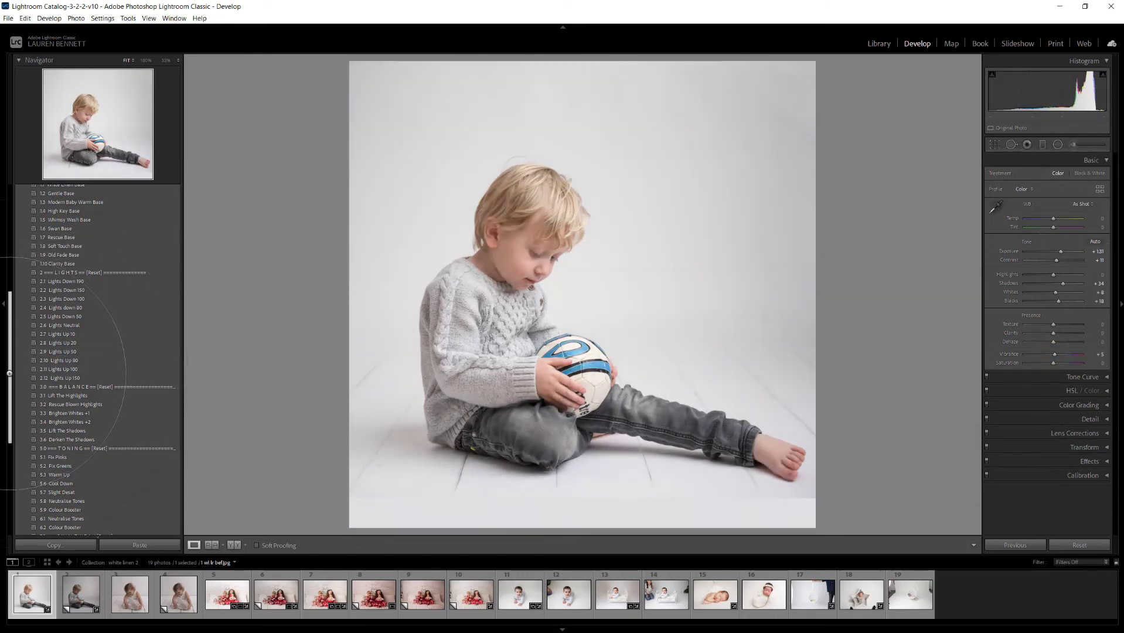
Apply the 3.2 Rescue Blown Highlights and 3.5 Lift The Shadows balance presets to the boy's photo.
{"action": "scroll", "coordinate": [47, 363], "scroll_direction": "down", "scroll_amount": 3}
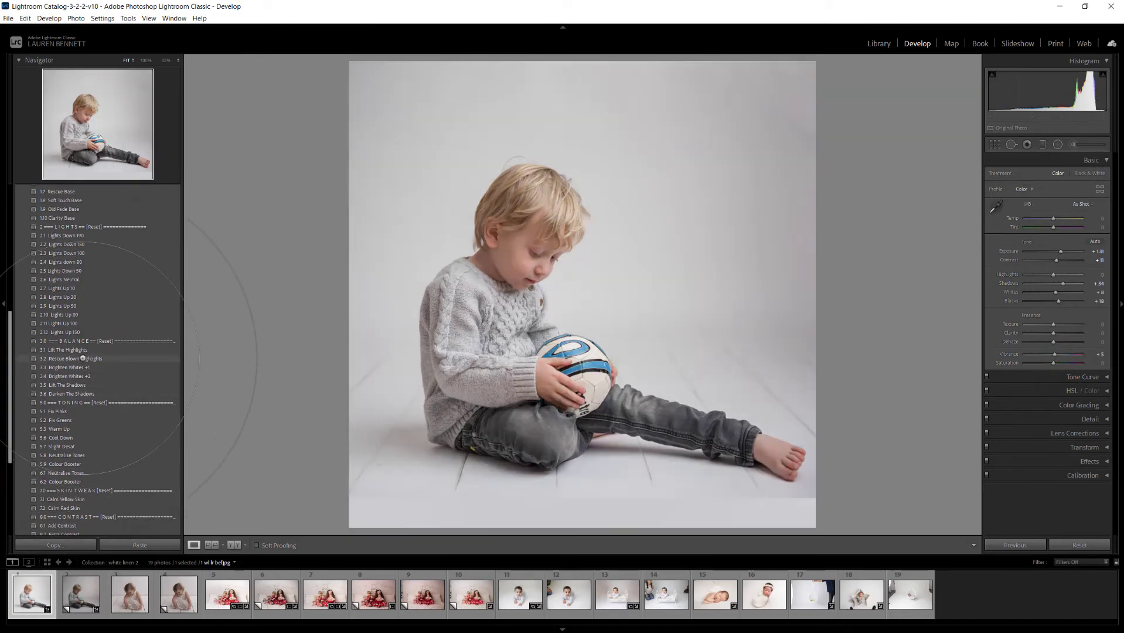
{"action": "left_click", "coordinate": [82, 358]}
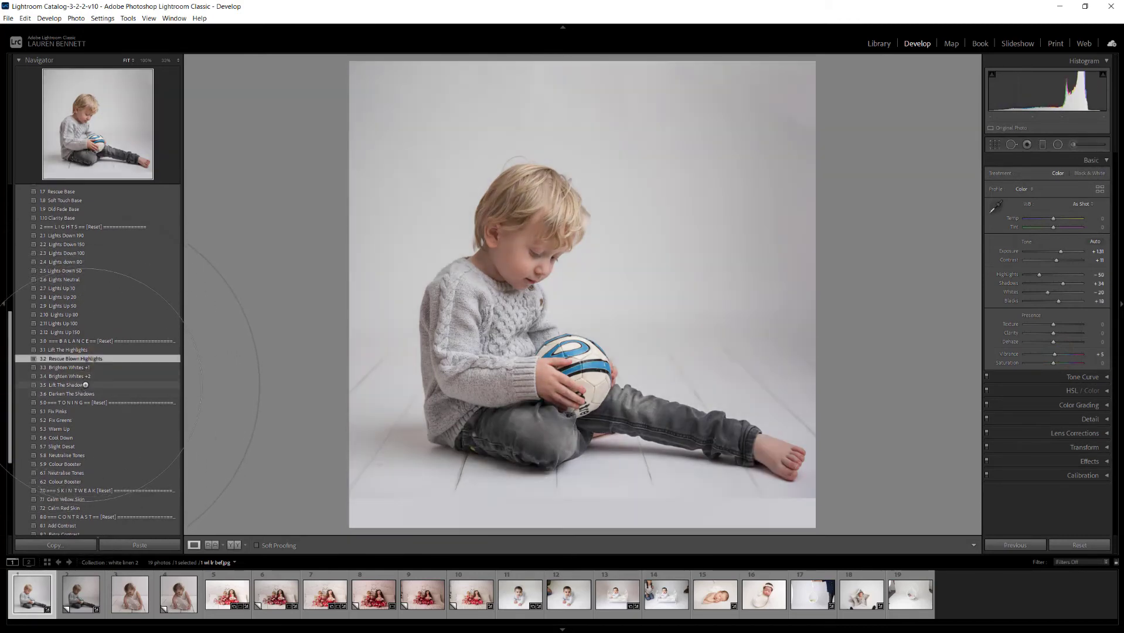
{"action": "left_click", "coordinate": [85, 385]}
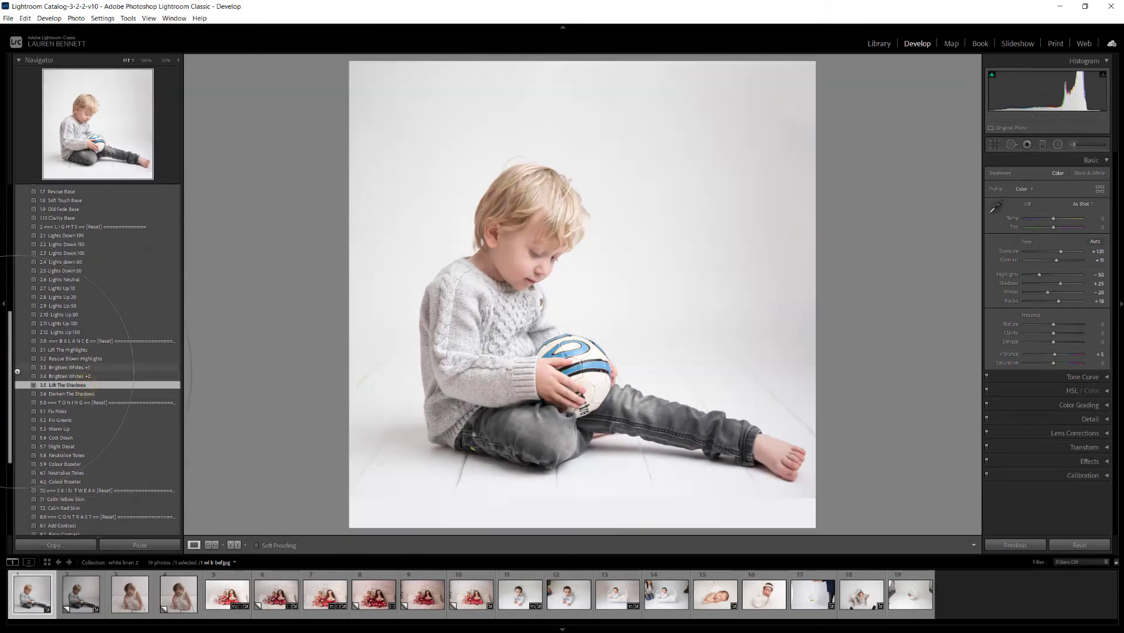
Apply the 5.9 Colour Booster and 8.1 Add Contrast presets to the boy's photo.
{"action": "left_click_drag", "start_coordinate": [10, 377], "coordinate": [10, 402]}
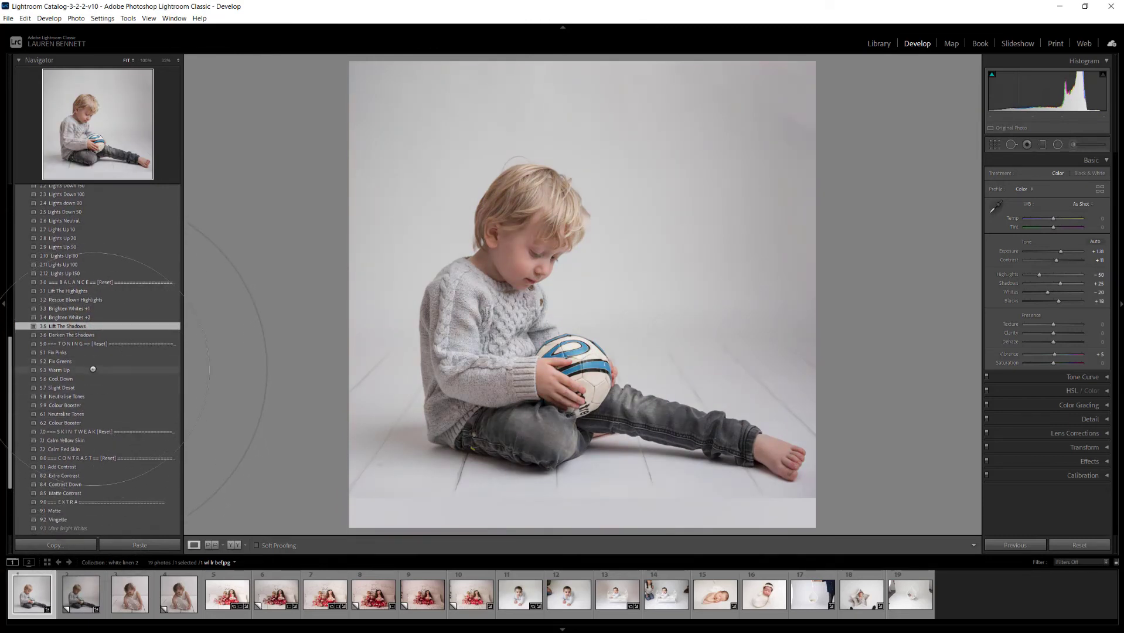
{"action": "left_click", "coordinate": [96, 405]}
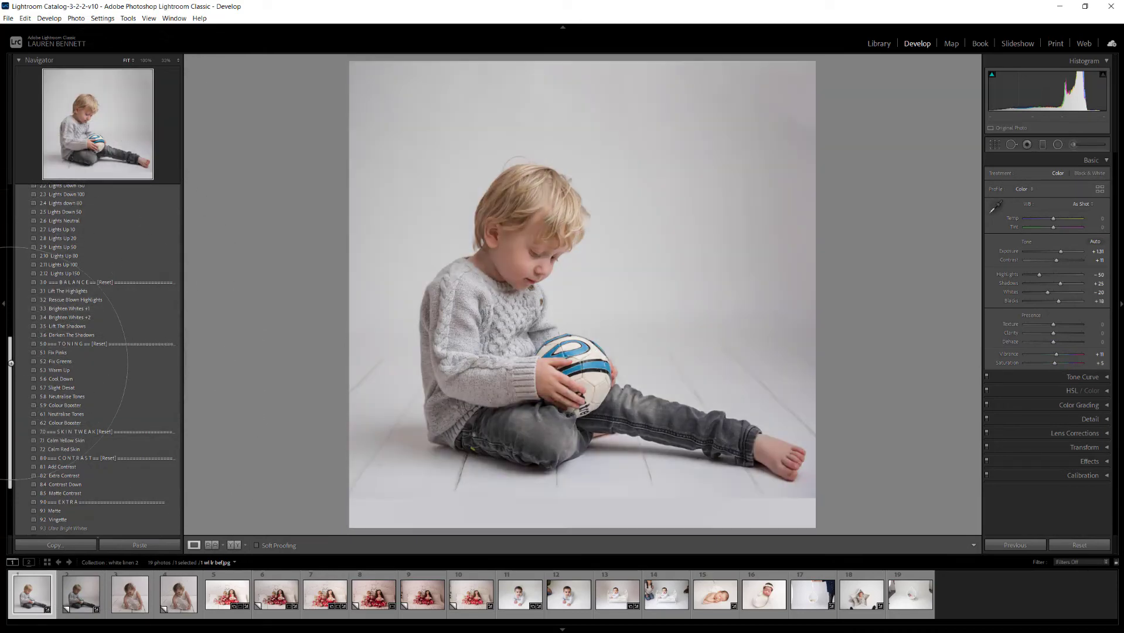
{"action": "scroll", "coordinate": [82, 351], "scroll_direction": "down", "scroll_amount": 3}
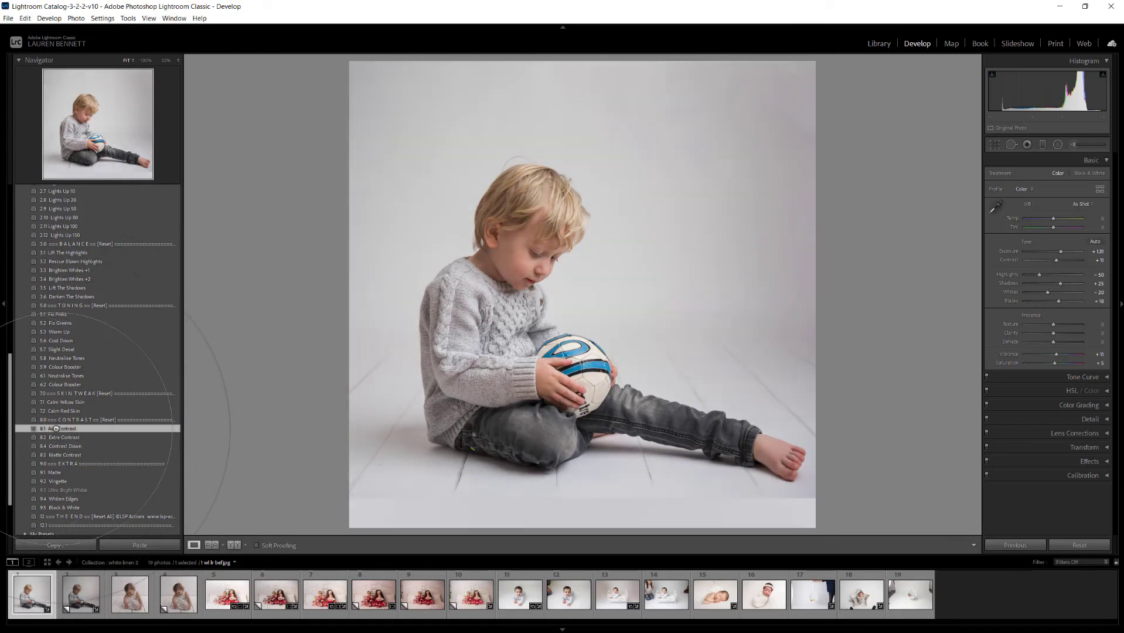
{"action": "scroll", "coordinate": [59, 434], "scroll_direction": "down", "scroll_amount": 3}
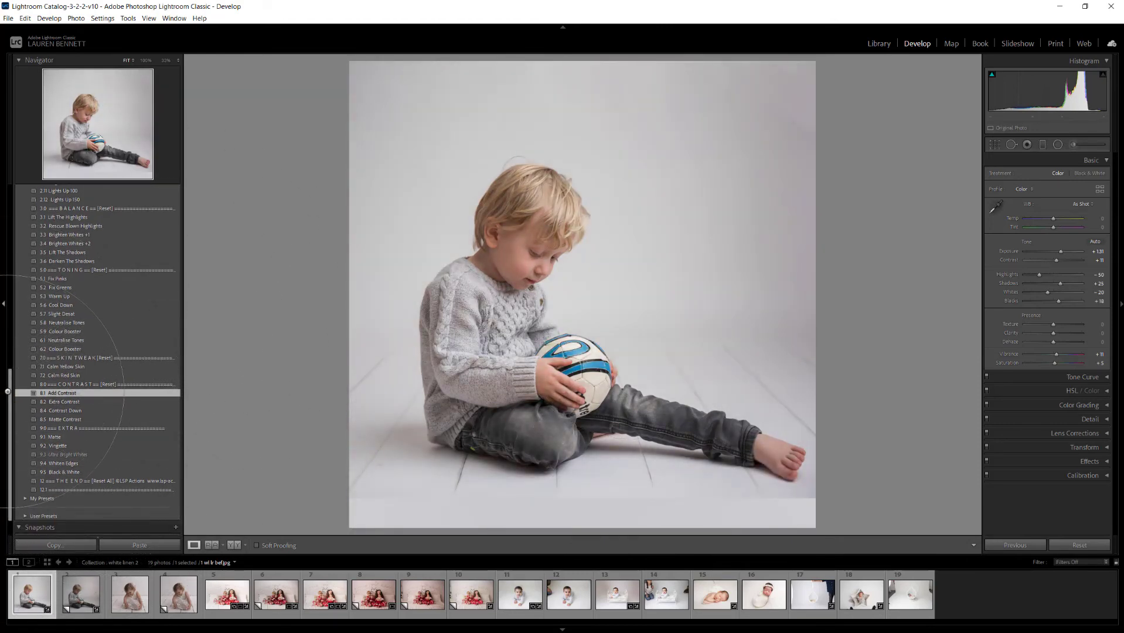
Reapply 2.12 Lights Up 150 and set Highlights to -17, Shadows to +40, Whites to -28 and Exposure to +1.62.
{"action": "scroll", "coordinate": [61, 328], "scroll_direction": "up", "scroll_amount": 5}
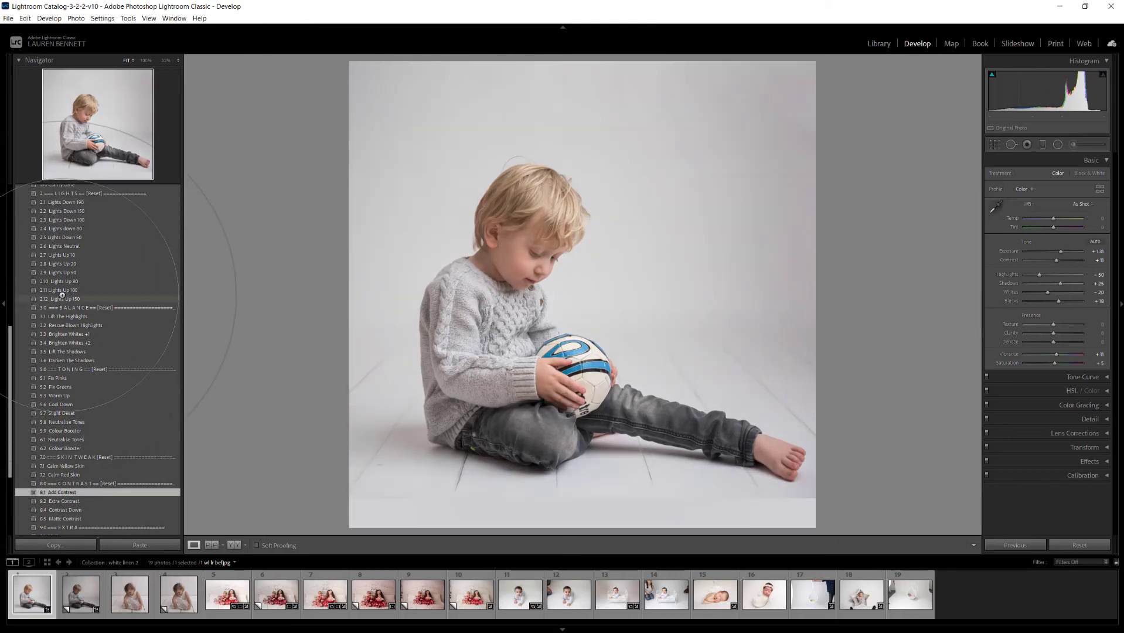
{"action": "left_click", "coordinate": [65, 298]}
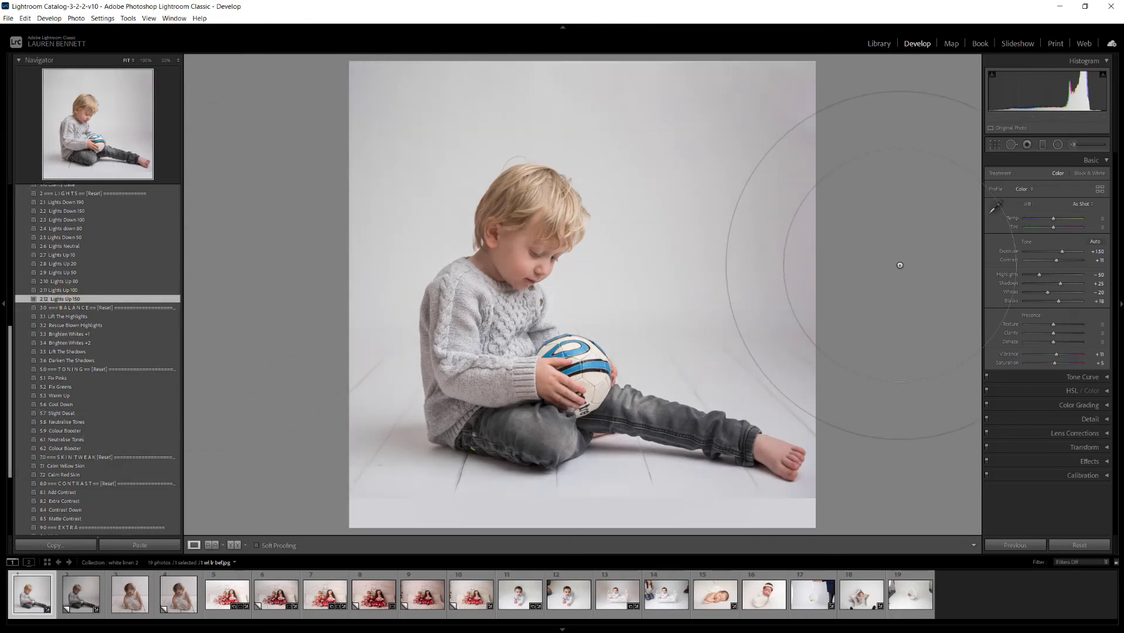
{"action": "left_click_drag", "start_coordinate": [1059, 283], "coordinate": [1064, 283]}
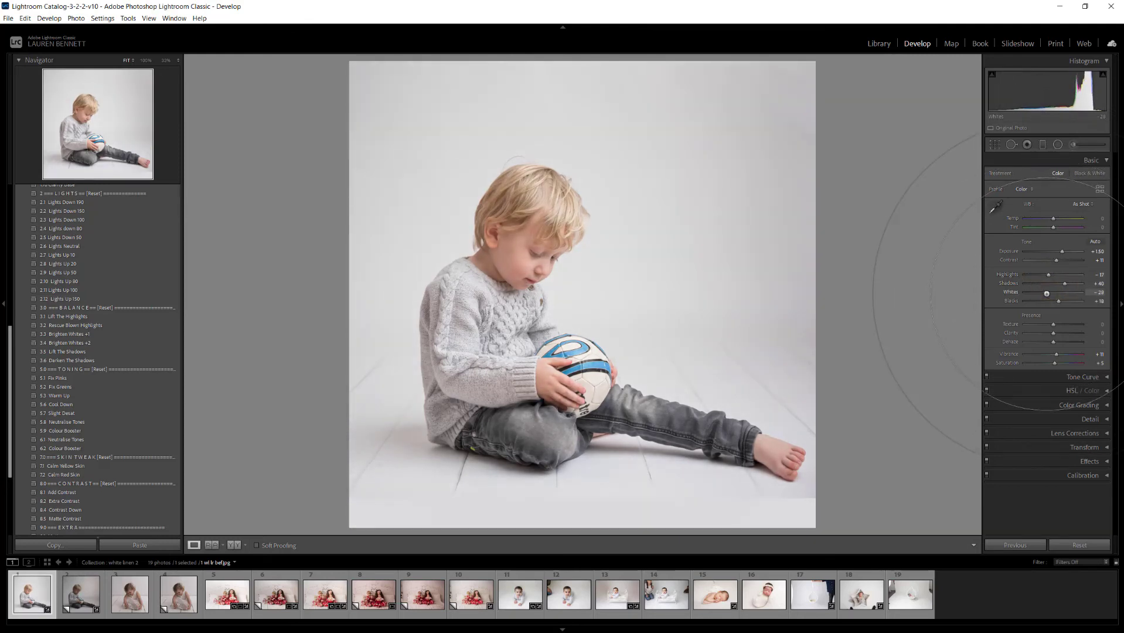
{"action": "left_click_drag", "start_coordinate": [1060, 251], "coordinate": [1061, 250]}
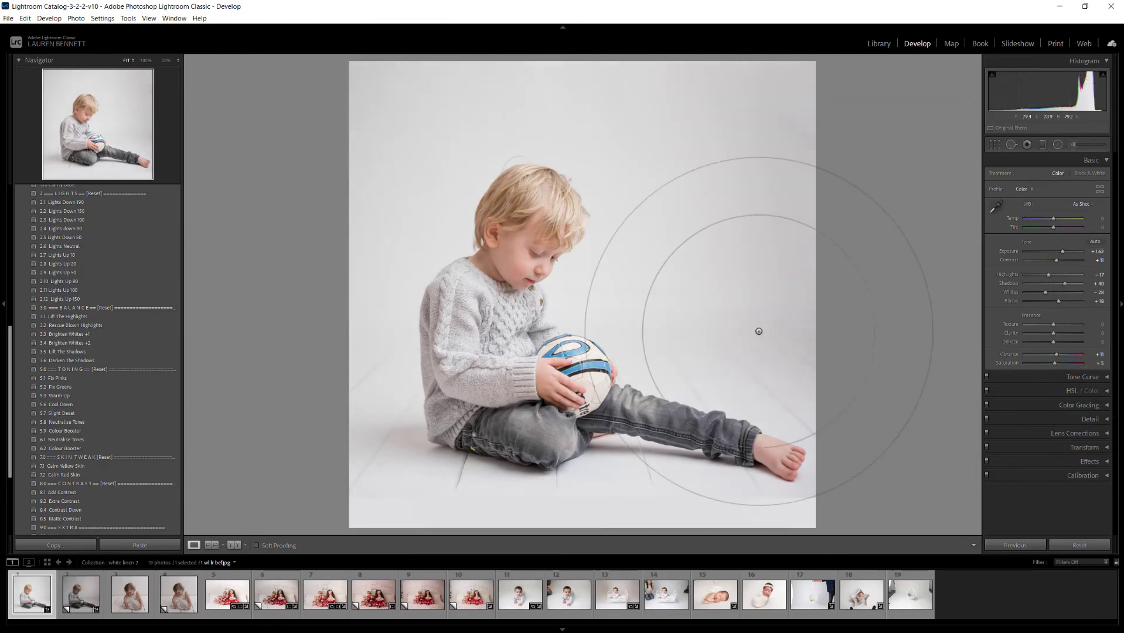
Paint the backdrop beside the boy with a large adjustment brush using the - 0 Bleach Whites (brighten whites) effect.
{"action": "left_click", "coordinate": [1072, 144]}
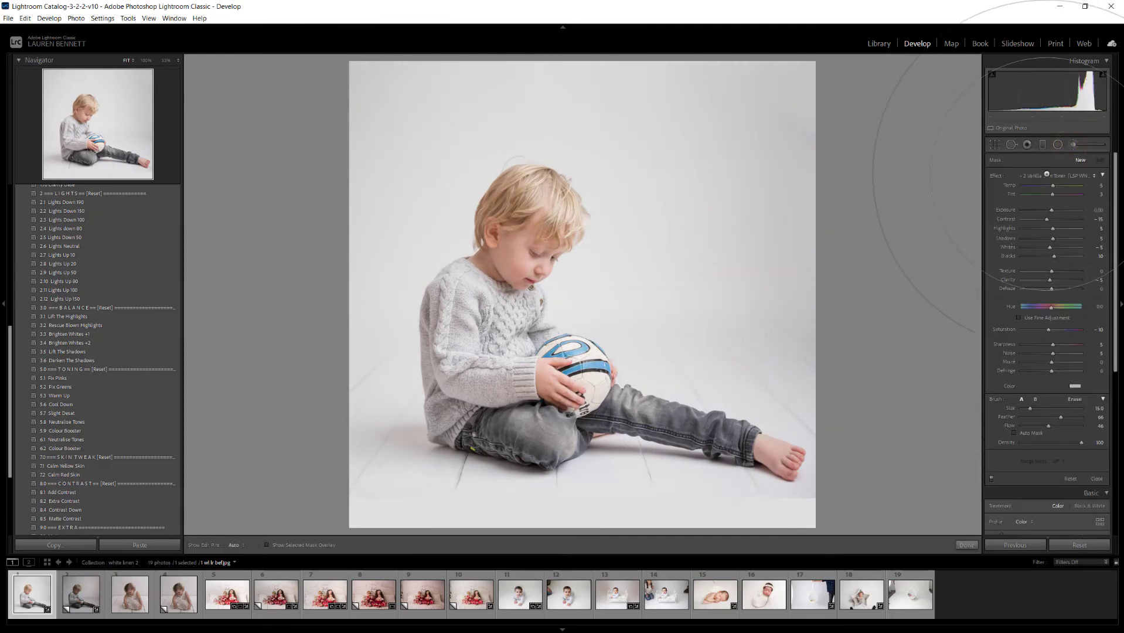
{"action": "left_click", "coordinate": [1072, 175]}
{"action": "left_click", "coordinate": [928, 285]}
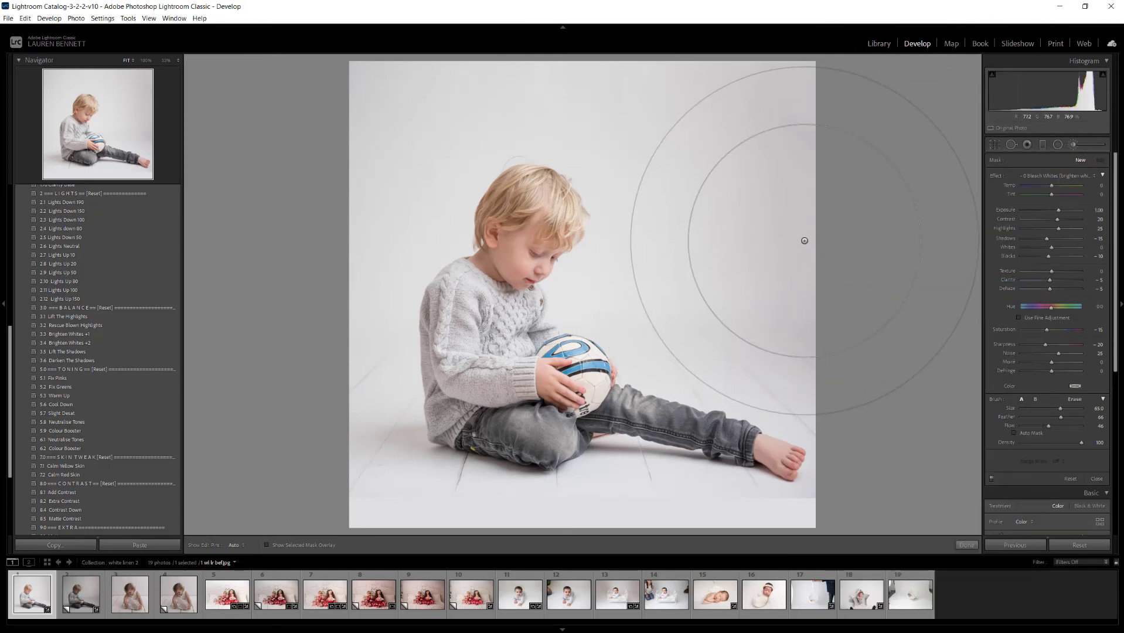
{"action": "scroll", "coordinate": [734, 281], "scroll_direction": "up", "scroll_amount": 2}
{"action": "key", "text": "h"}
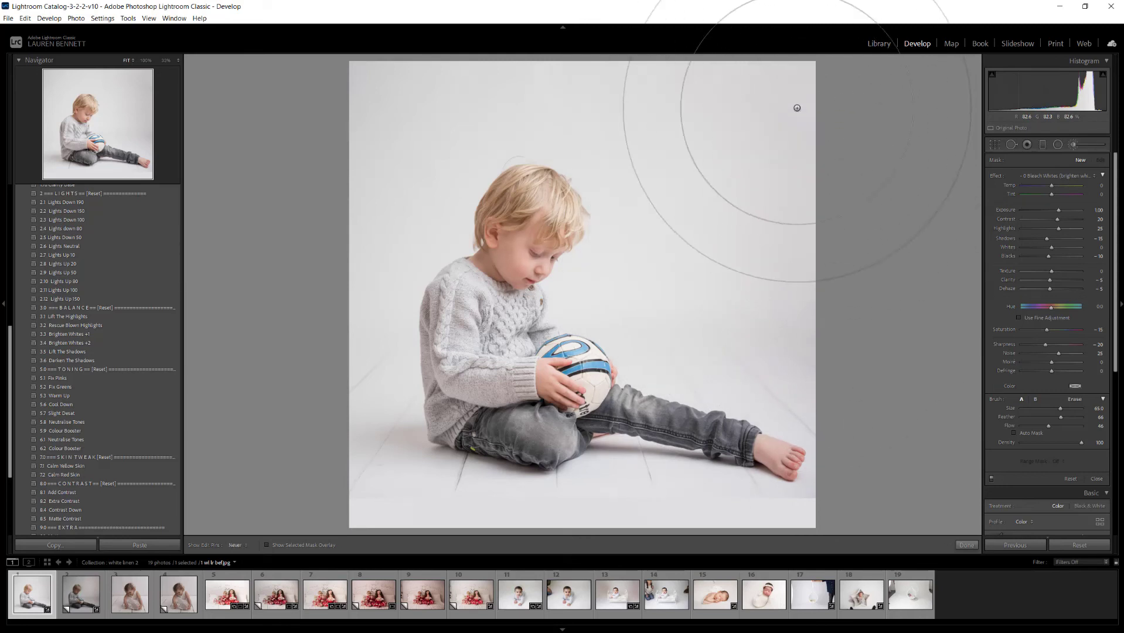
{"action": "left_click_drag", "start_coordinate": [794, 252], "coordinate": [640, 279]}
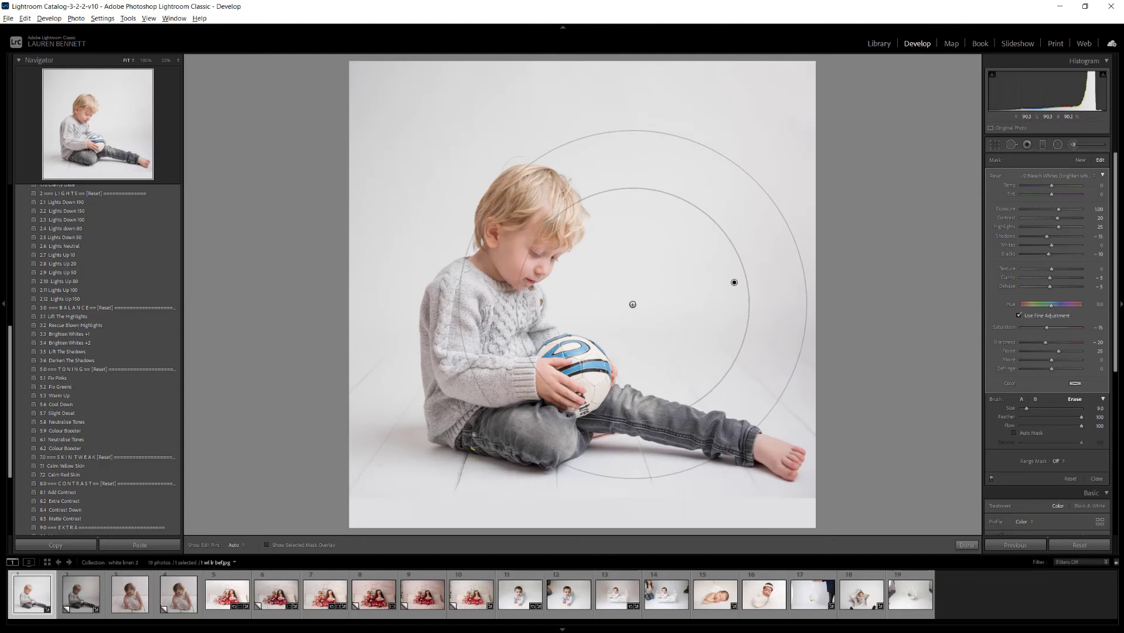
Erase the brightening mask from the boy's hair and face with a small eraser brush.
{"action": "key", "text": "h"}
{"action": "key", "text": "alt"}
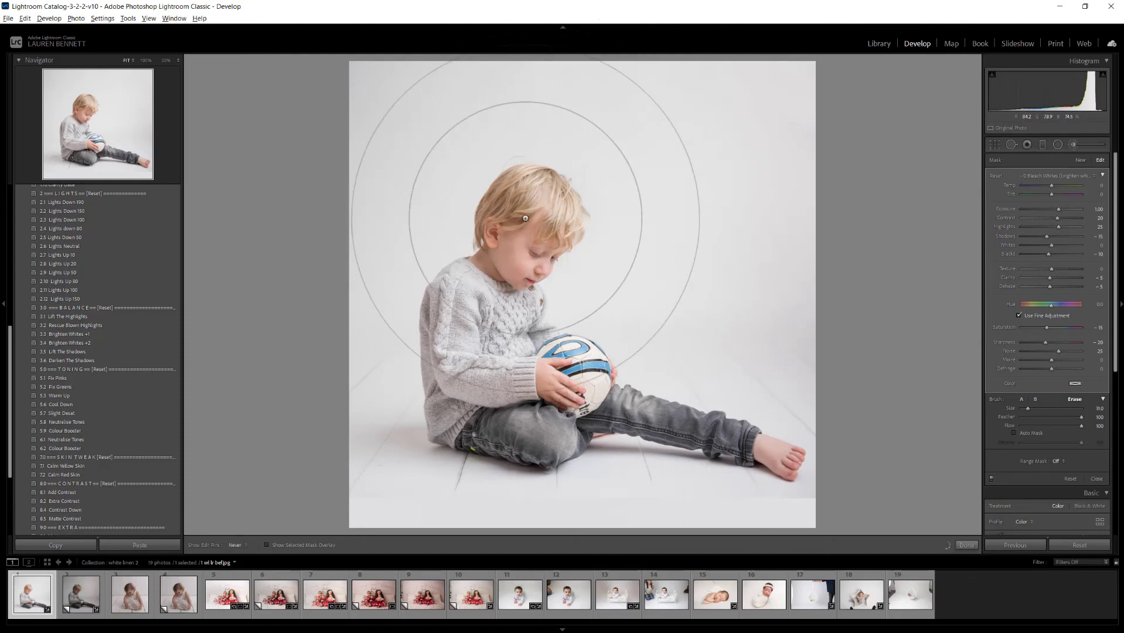
{"action": "key", "text": "h"}
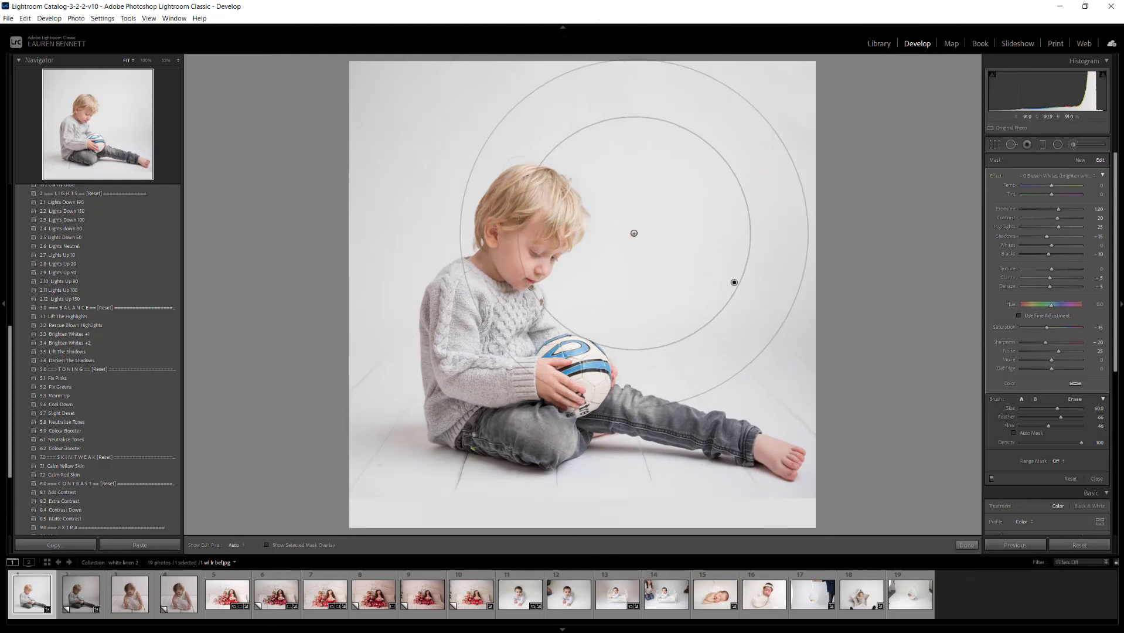
{"action": "key", "text": "alt"}
{"action": "key", "text": "h"}
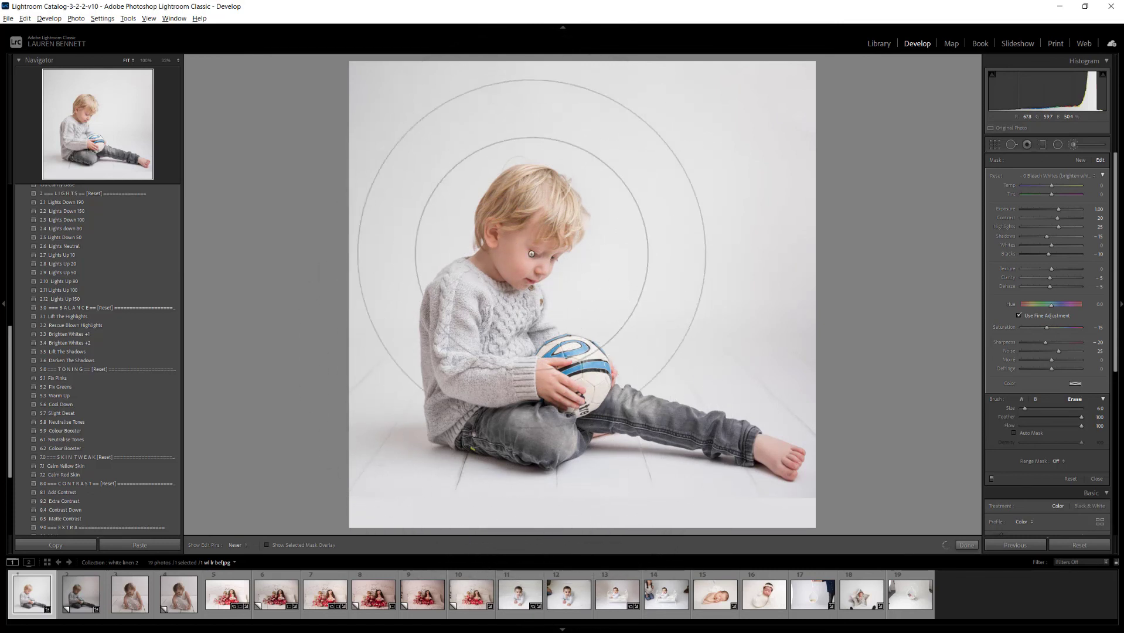
{"action": "key", "text": "h"}
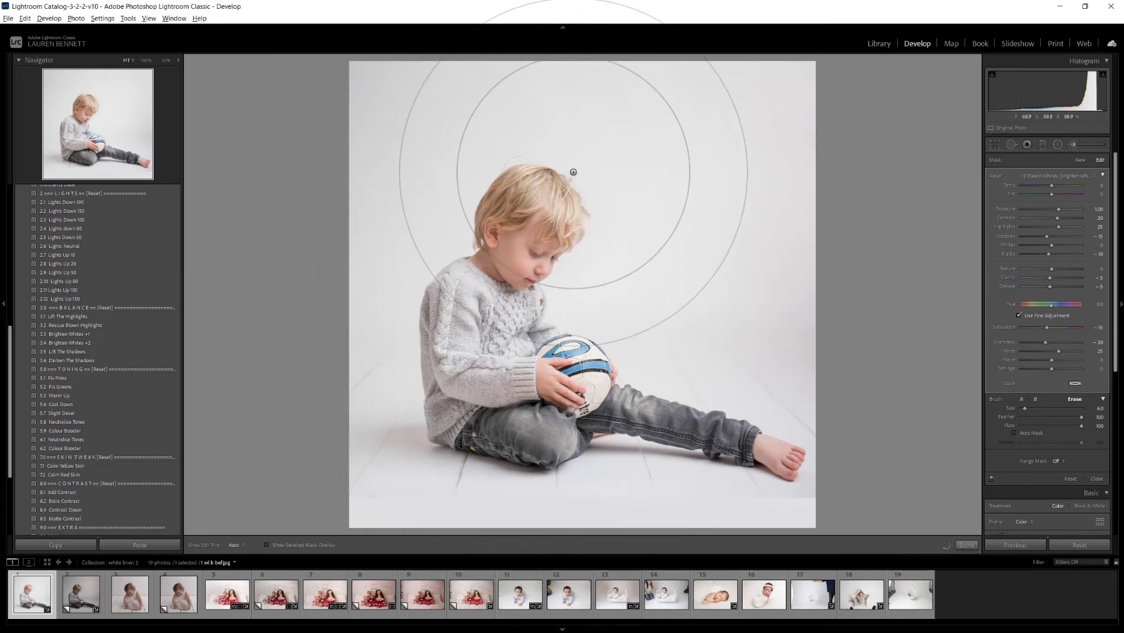
Brighten the backdrop close to the boy's head with the same mask at brush size 16, and close the brush.
{"action": "left_click", "coordinate": [734, 281]}
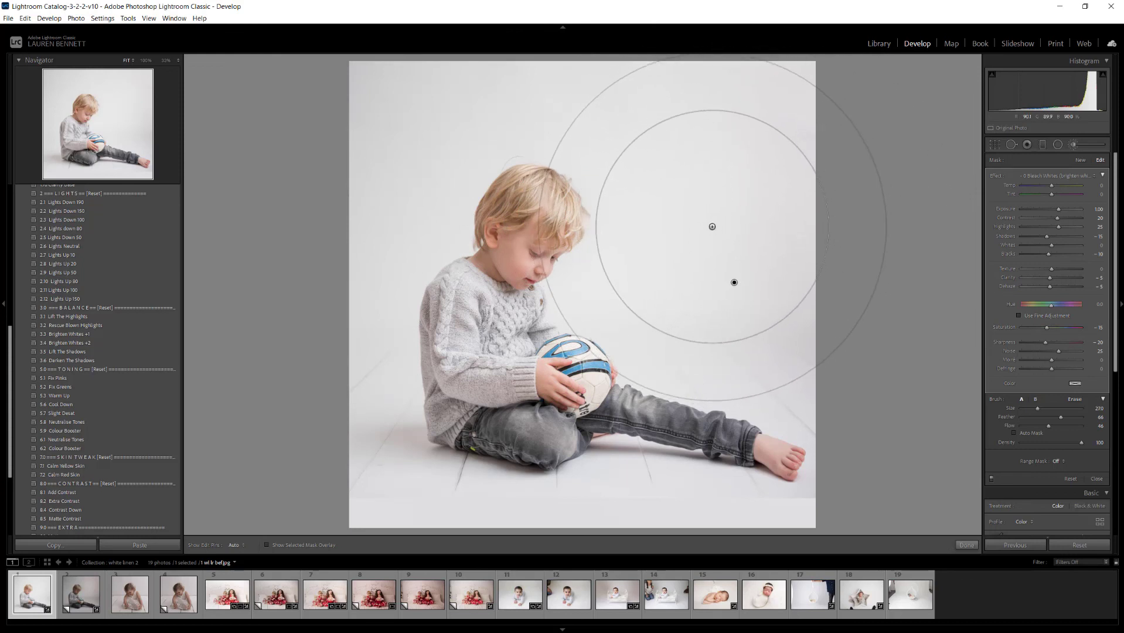
{"action": "key", "text": "bracketleft"}
{"action": "key", "text": "bracketleft"}
{"action": "key", "text": "h"}
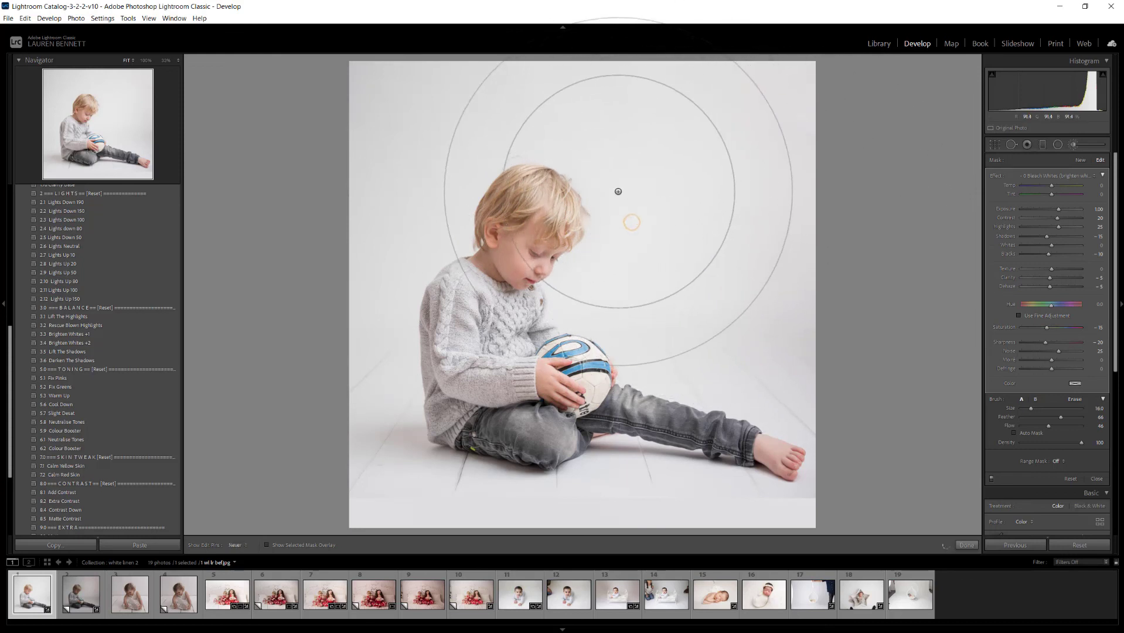
{"action": "key", "text": "h"}
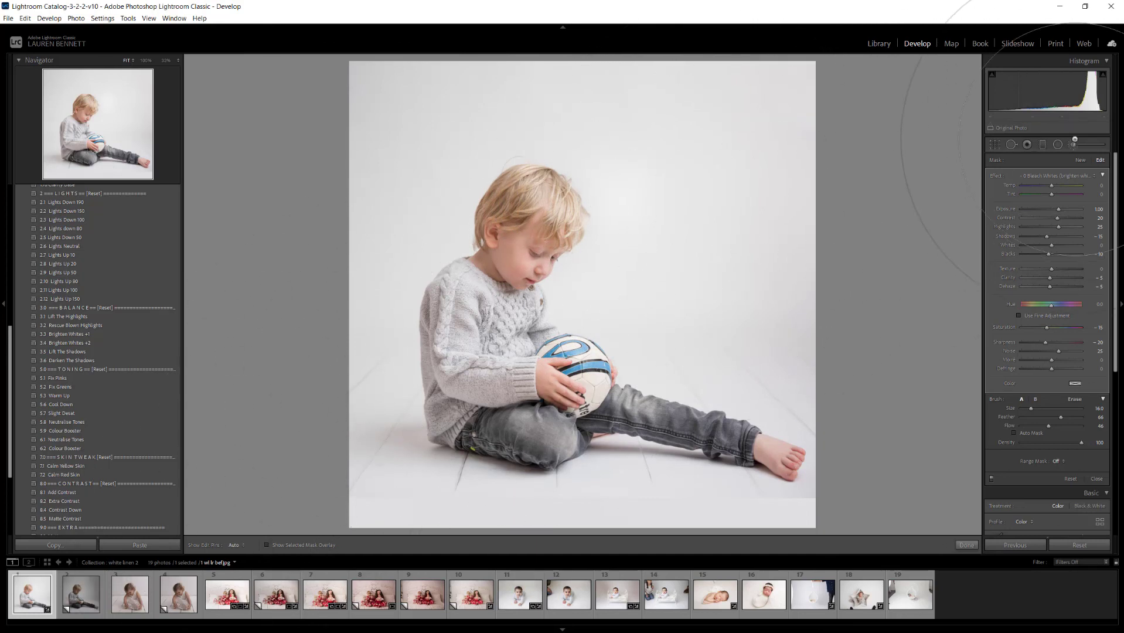
{"action": "key", "text": "k"}
Compare the edited first photo with its unedited copy, and open the fifteenth photo of the sleeping newborn.
{"action": "left_click", "coordinate": [81, 593]}
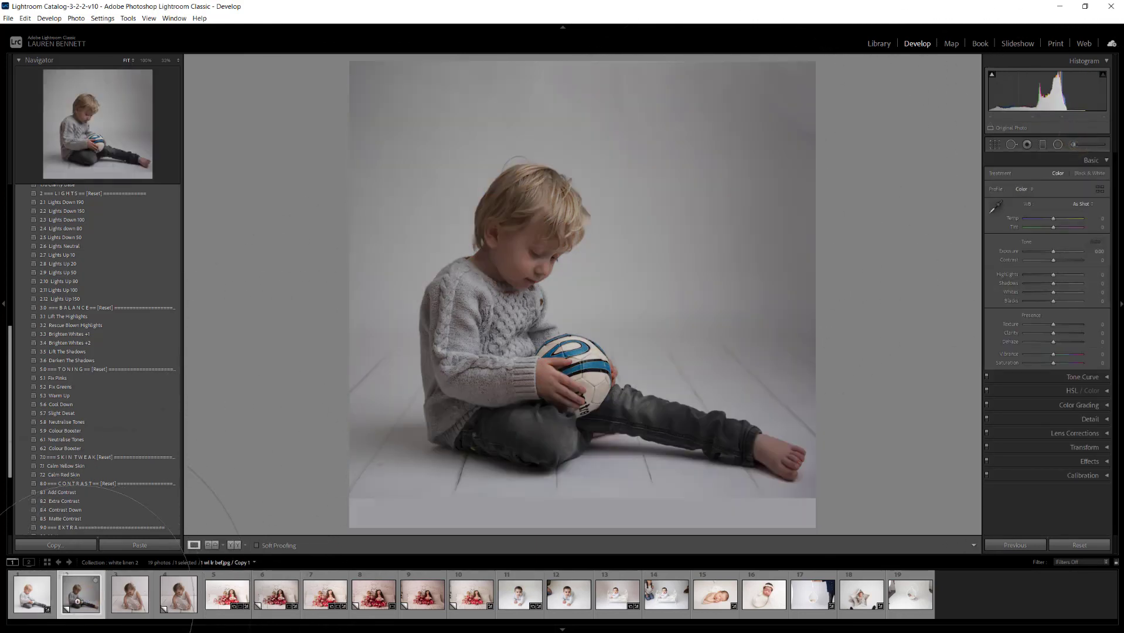
{"action": "left_click", "coordinate": [30, 597]}
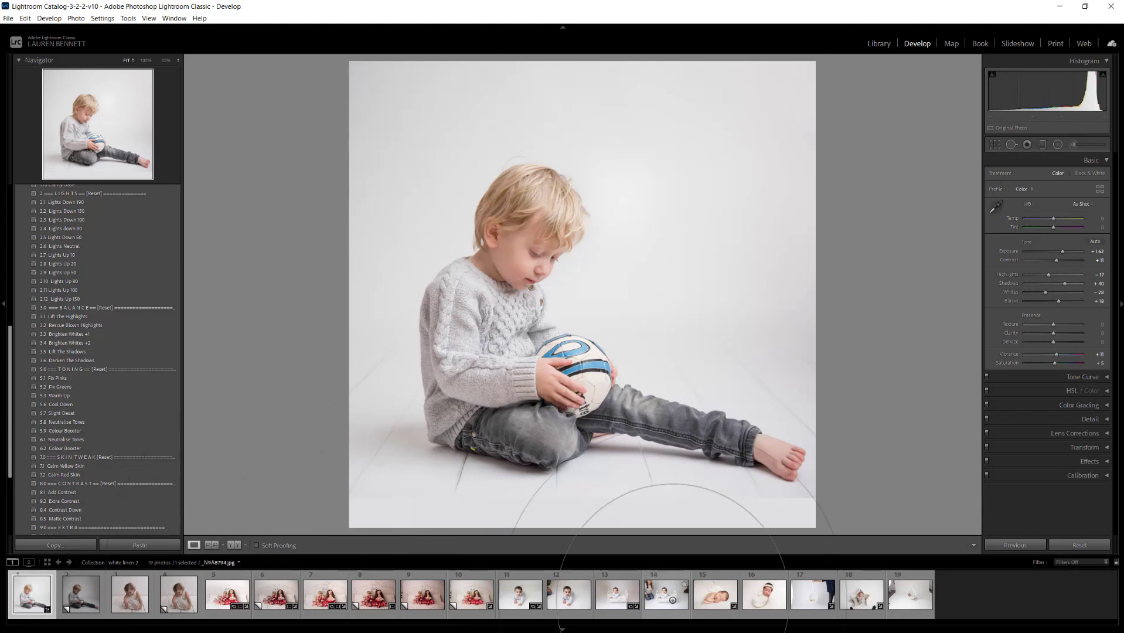
{"action": "left_click", "coordinate": [716, 594]}
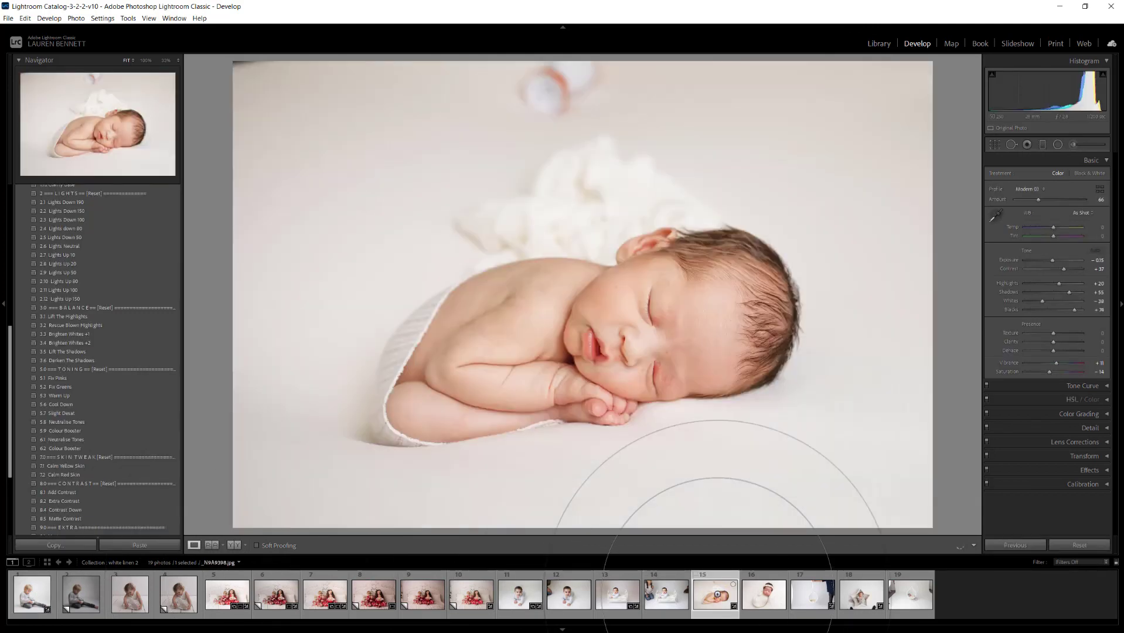